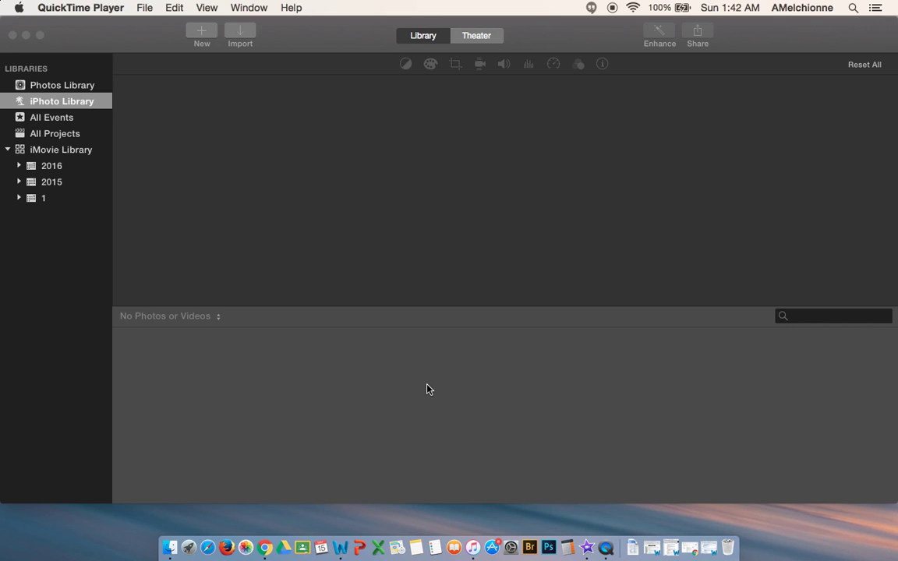
Step: Bring iMovie to the front from the Dock, showing the empty iPhoto Library
{"action": "left_click", "coordinate": [587, 549]}
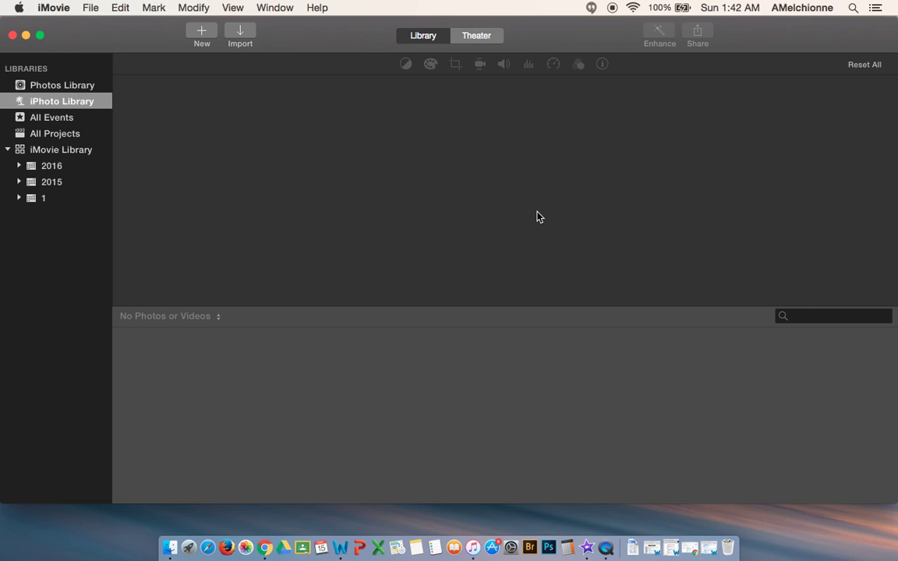
Step: Create a new iMovie Library event named 'STOP MOTION PROJECT' under 2016
{"action": "left_click", "coordinate": [90, 7]}
{"action": "left_click", "coordinate": [90, 7]}
{"action": "left_click", "coordinate": [44, 148]}
{"action": "left_click", "coordinate": [83, 7]}
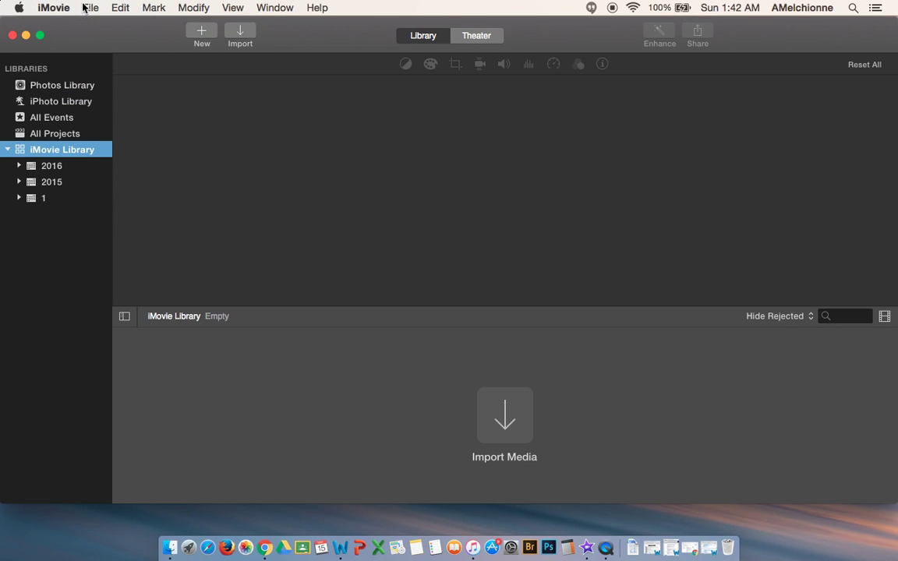
{"action": "left_click", "coordinate": [89, 7]}
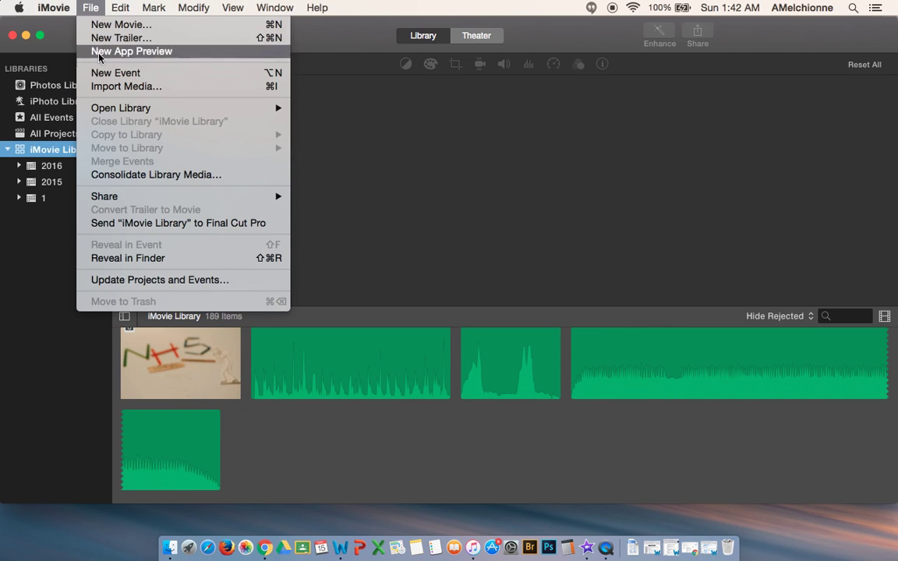
{"action": "left_click", "coordinate": [105, 74]}
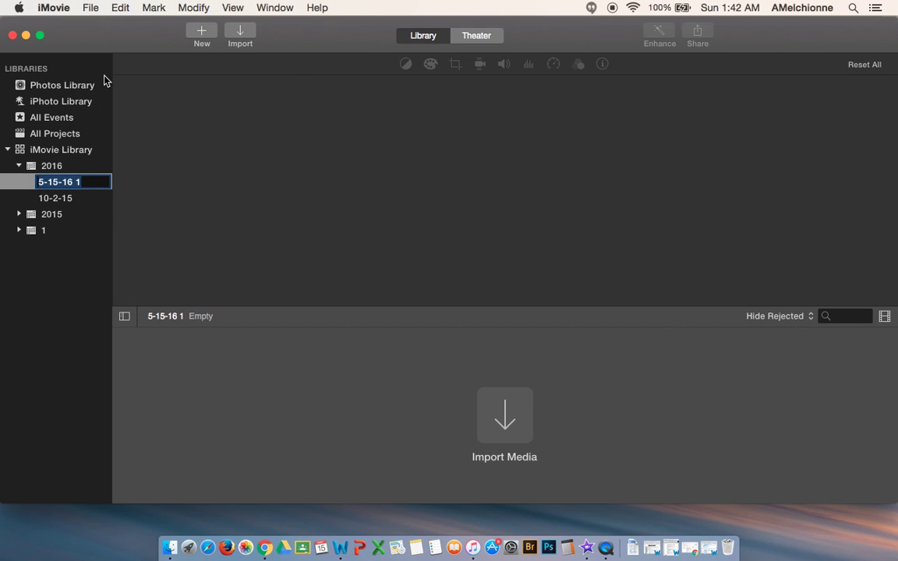
{"action": "type", "text": "S"}
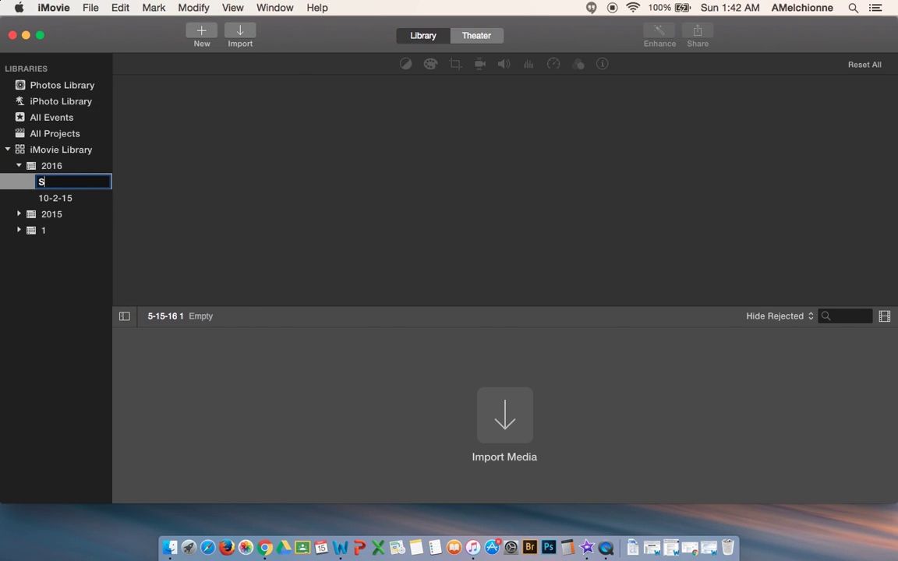
{"action": "type", "text": "TOP MOTION"}
{"action": "type", "text": " PROJECT"}
{"action": "left_click", "coordinate": [74, 241]}
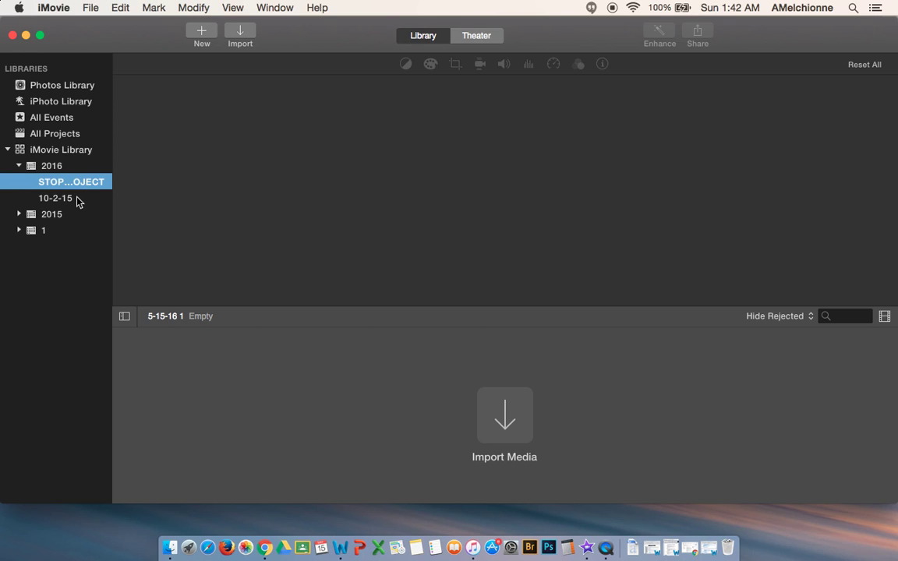
Step: Create a No Theme movie named 'NHS Photo Stop Motion' in the STOP MOTION PROJECT event
{"action": "left_click", "coordinate": [200, 34]}
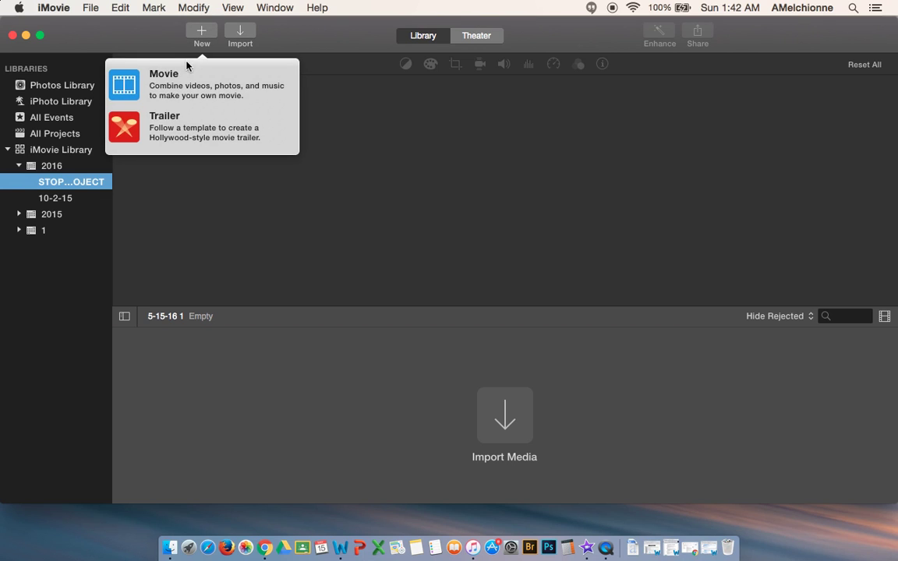
{"action": "left_click", "coordinate": [195, 95]}
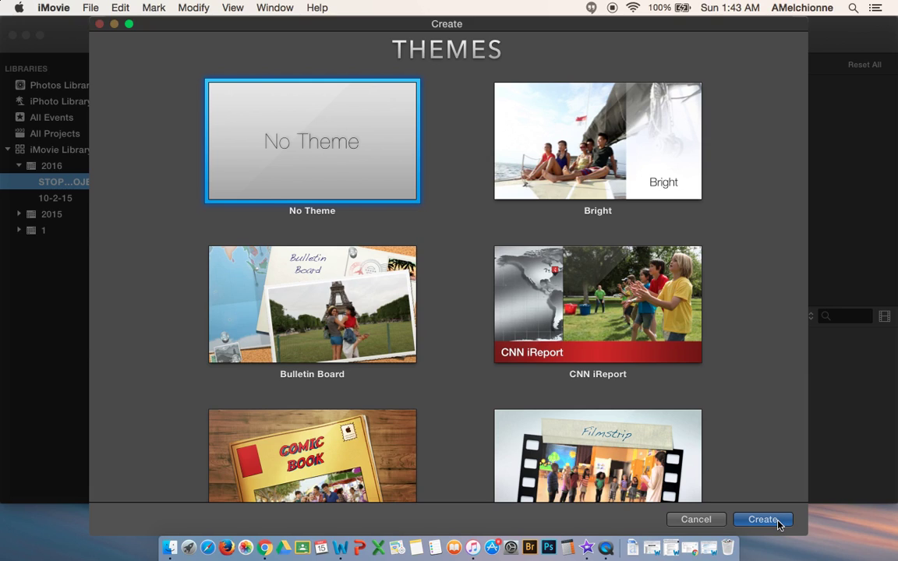
{"action": "left_click", "coordinate": [764, 519]}
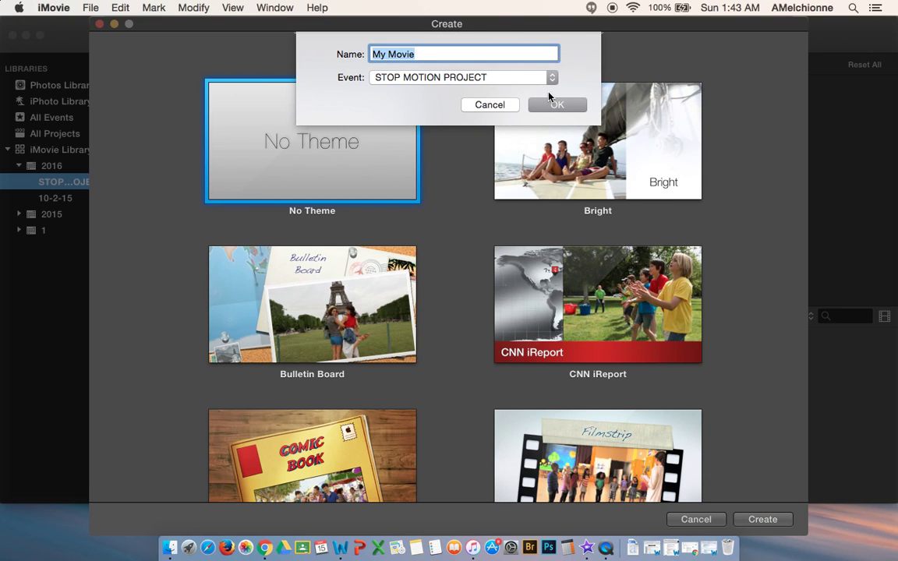
{"action": "type", "text": "NHS Ph"}
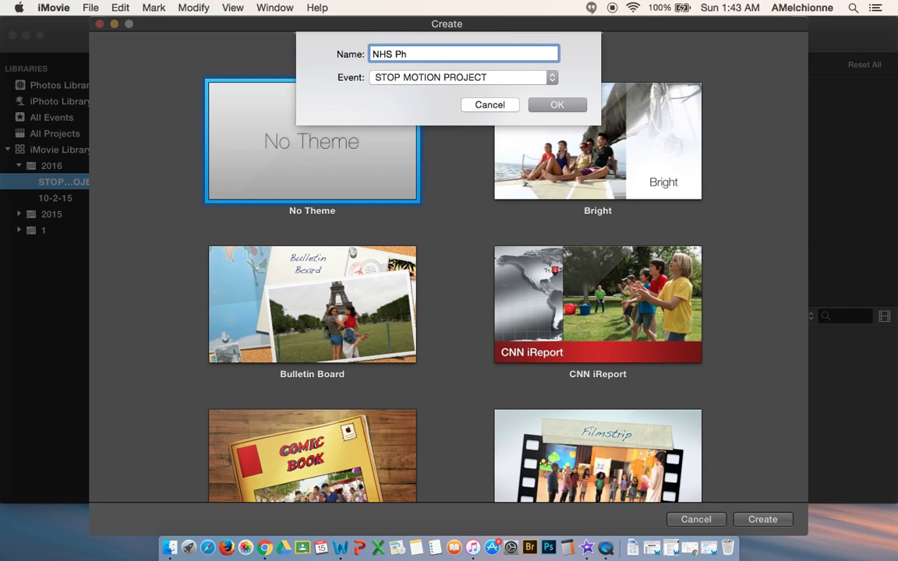
{"action": "type", "text": "oto Stop Motion"}
{"action": "left_click", "coordinate": [580, 107]}
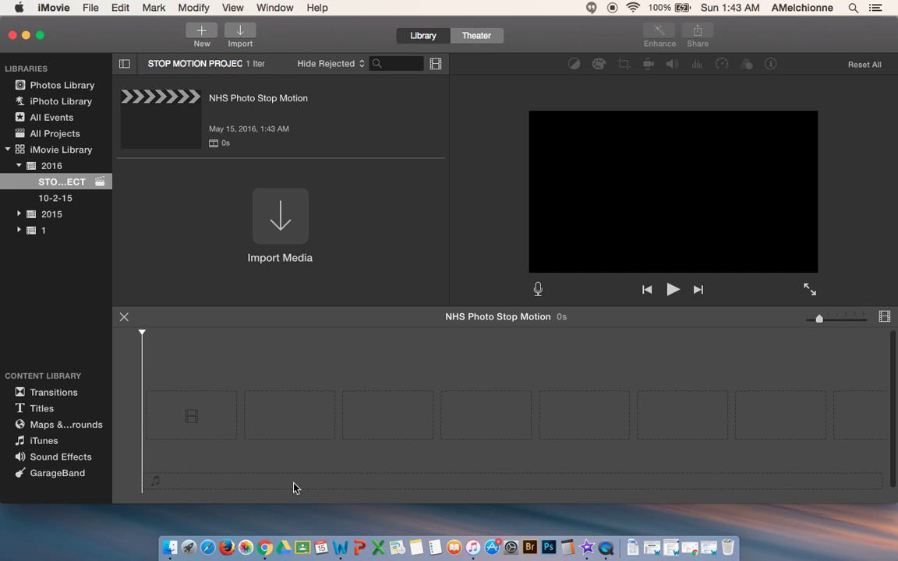
{"action": "left_click", "coordinate": [168, 549]}
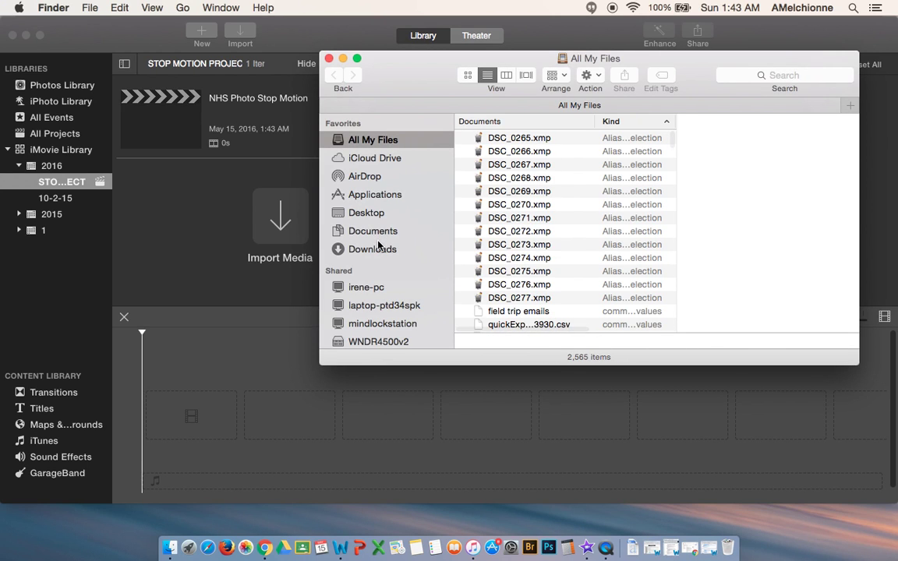
Step: In Finder, open the Stop Motion folder under Documents > Demo Files
{"action": "scroll", "coordinate": [379, 246], "scroll_direction": "down", "scroll_amount": 2}
{"action": "scroll", "coordinate": [378, 246], "scroll_direction": "up", "scroll_amount": 2}
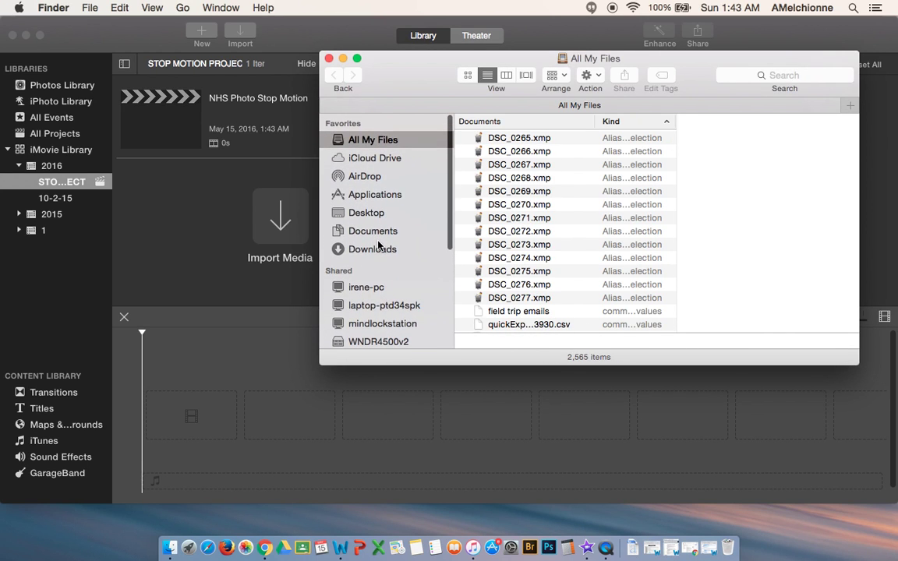
{"action": "scroll", "coordinate": [378, 247], "scroll_direction": "down", "scroll_amount": 1}
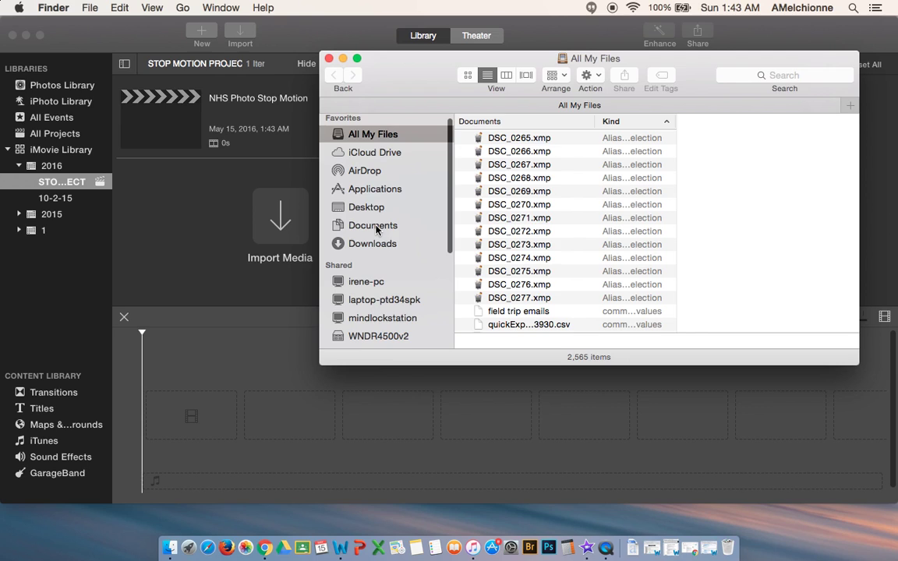
{"action": "left_click", "coordinate": [376, 227]}
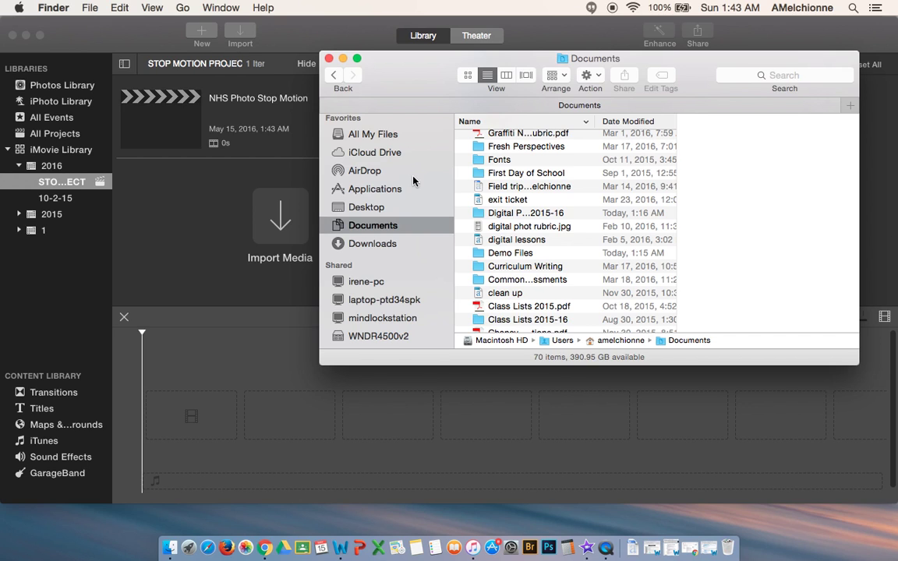
{"action": "scroll", "coordinate": [564, 206], "scroll_direction": "down", "scroll_amount": 5}
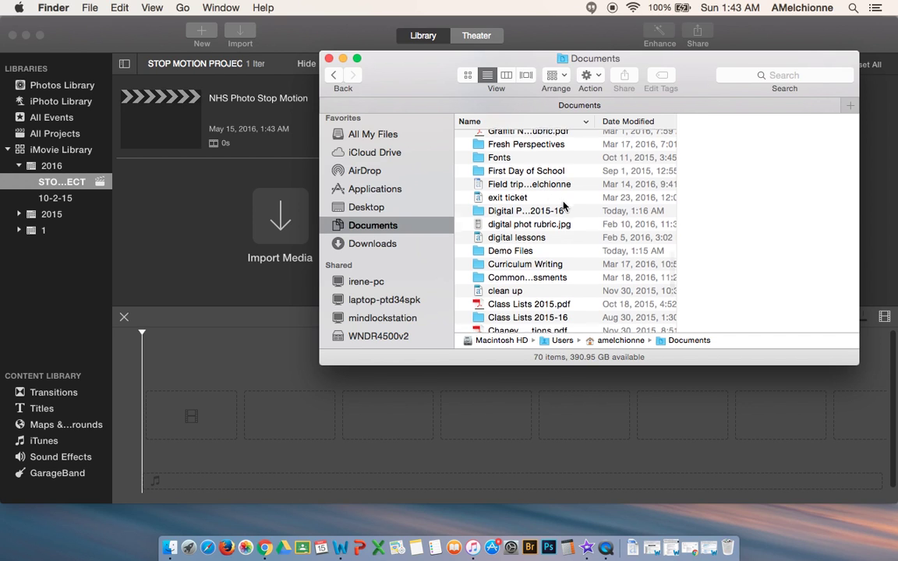
{"action": "scroll", "coordinate": [564, 195], "scroll_direction": "up", "scroll_amount": 2}
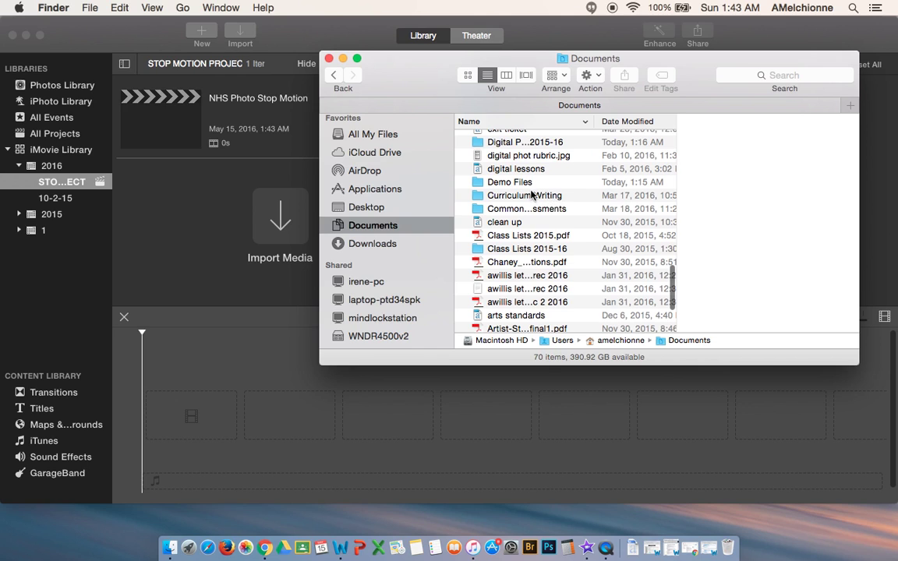
{"action": "left_click", "coordinate": [530, 184]}
{"action": "double_click", "coordinate": [530, 184]}
{"action": "scroll", "coordinate": [518, 265], "scroll_direction": "down", "scroll_amount": 2}
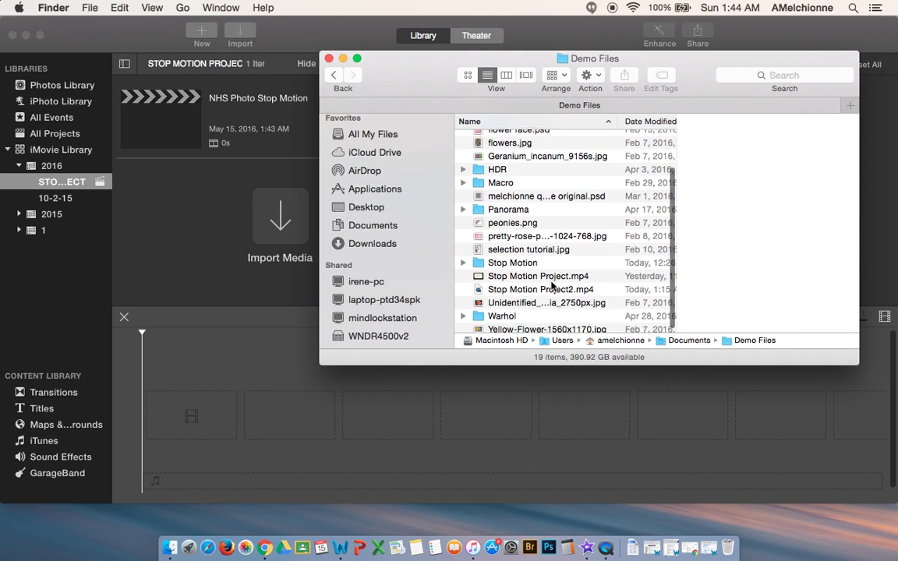
{"action": "double_click", "coordinate": [518, 265]}
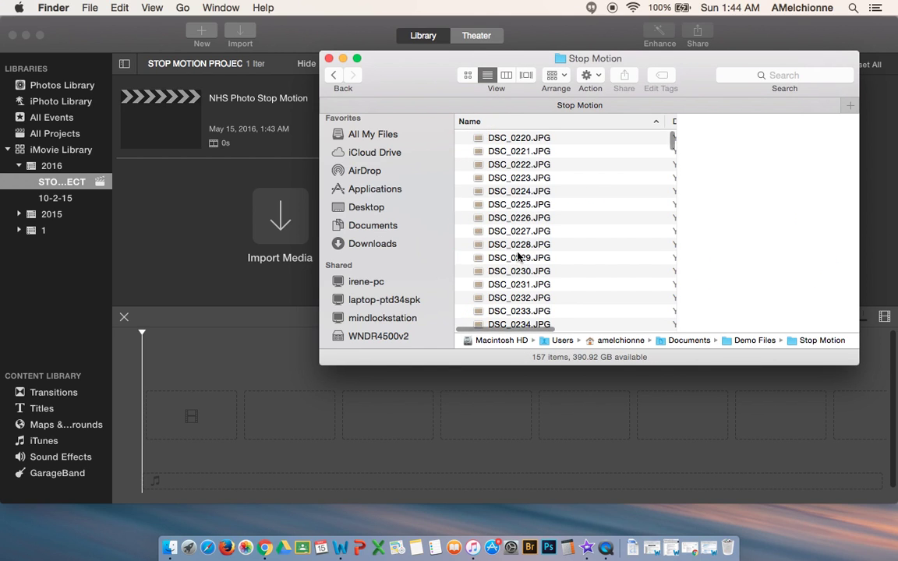
Step: Select all 157 photos and drag them into iMovie's STOP MOTION PROJECT event
{"action": "left_click", "coordinate": [512, 205]}
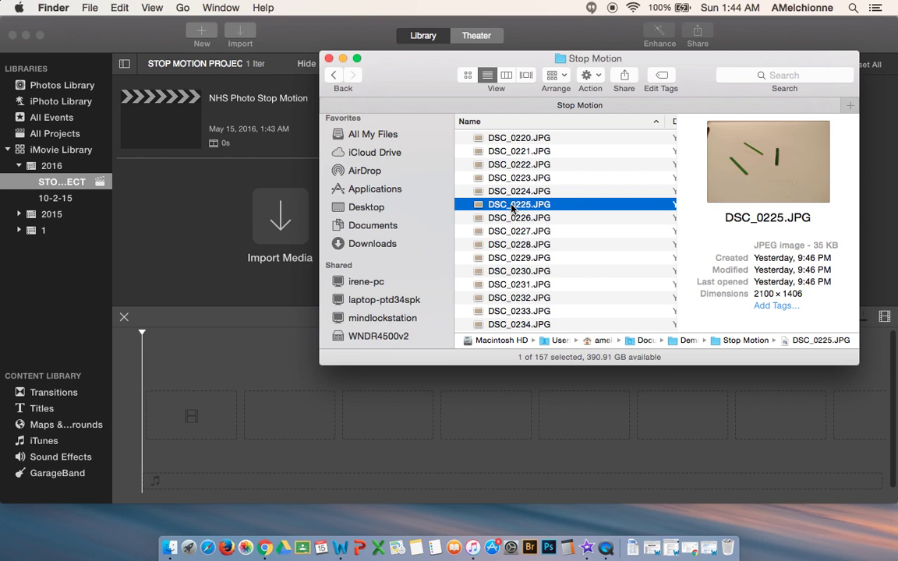
{"action": "key", "text": "super+a"}
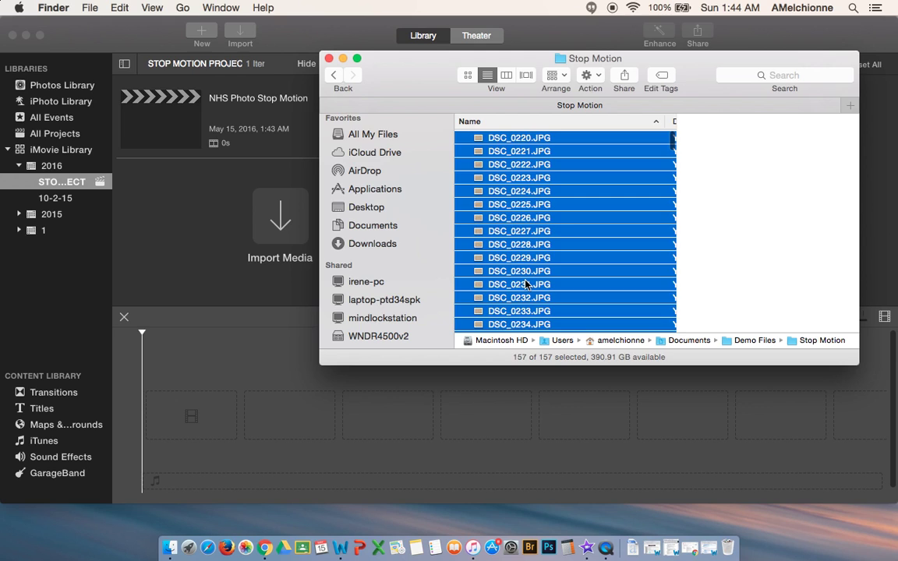
{"action": "scroll", "coordinate": [526, 285], "scroll_direction": "down", "scroll_amount": 10}
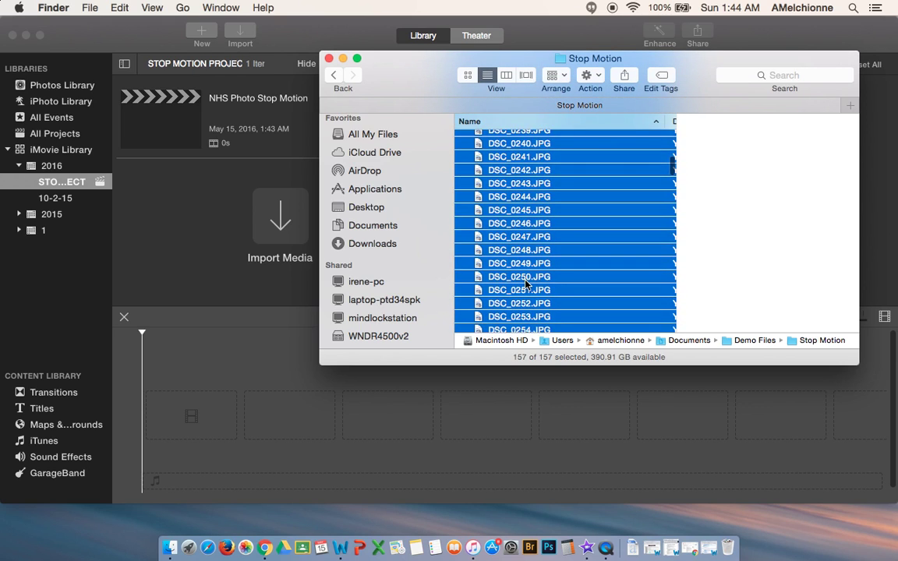
{"action": "scroll", "coordinate": [525, 285], "scroll_direction": "down", "scroll_amount": 3}
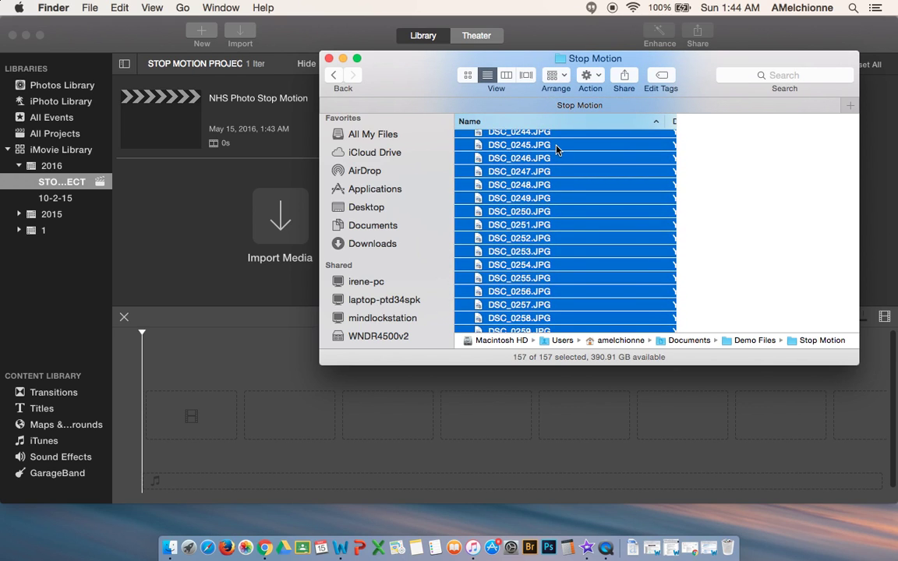
{"action": "left_click_drag", "start_coordinate": [556, 149], "coordinate": [275, 226]}
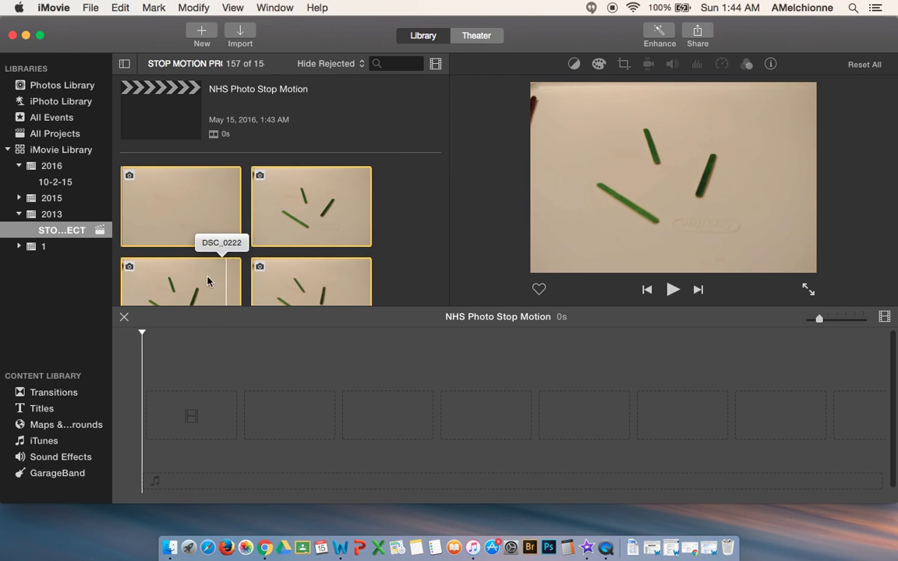
Step: Scroll through the event's photos to the last frames where the sticks spell NHS
{"action": "scroll", "coordinate": [350, 284], "scroll_direction": "down", "scroll_amount": 5}
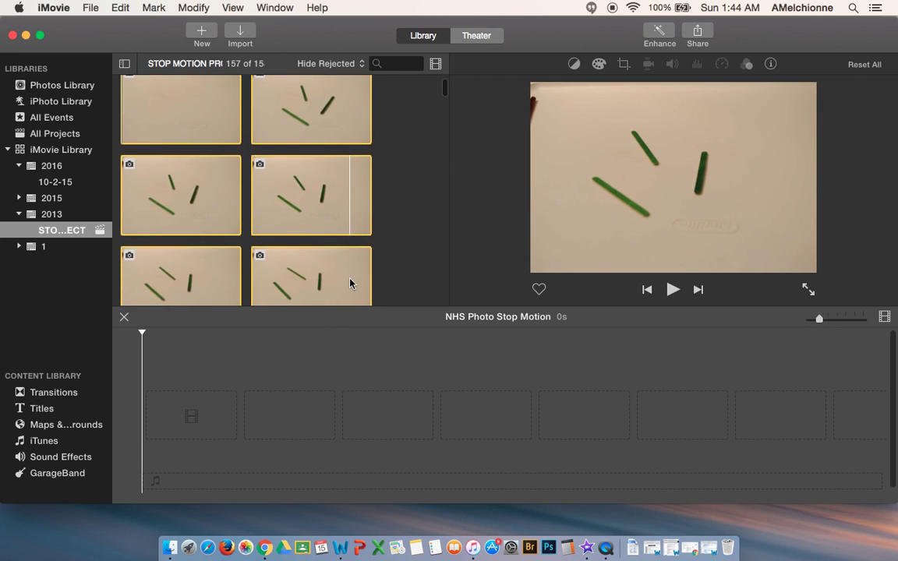
{"action": "scroll", "coordinate": [350, 284], "scroll_direction": "down", "scroll_amount": 1}
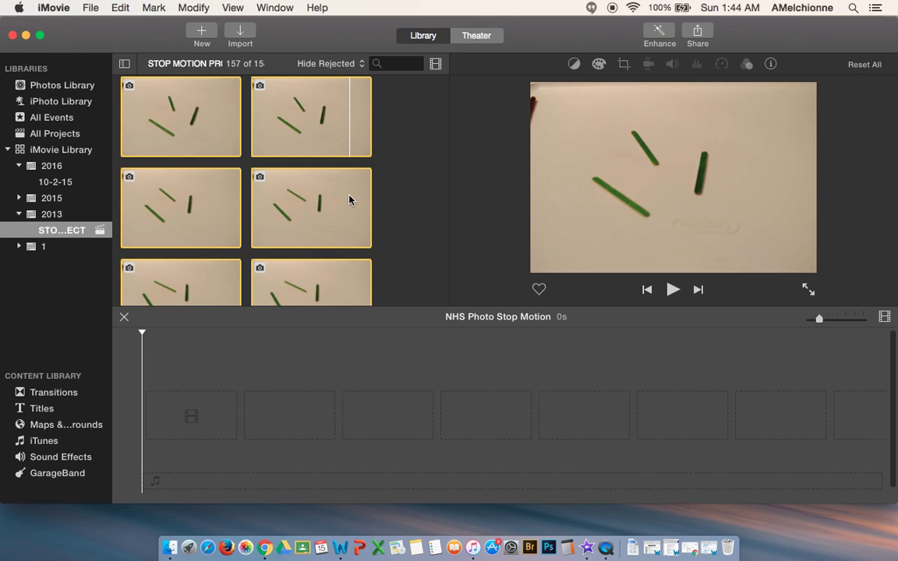
{"action": "scroll", "coordinate": [353, 207], "scroll_direction": "down", "scroll_amount": 5}
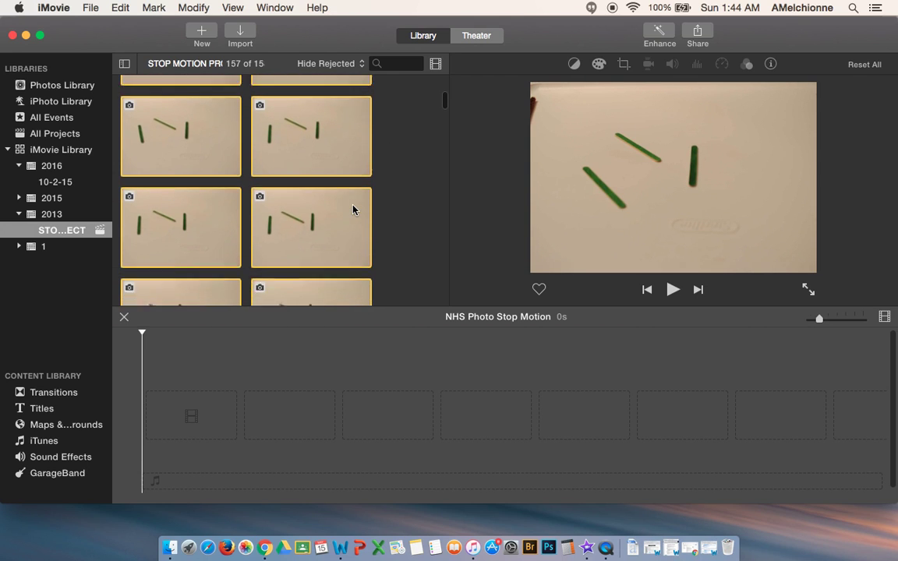
{"action": "scroll", "coordinate": [353, 209], "scroll_direction": "down", "scroll_amount": 6}
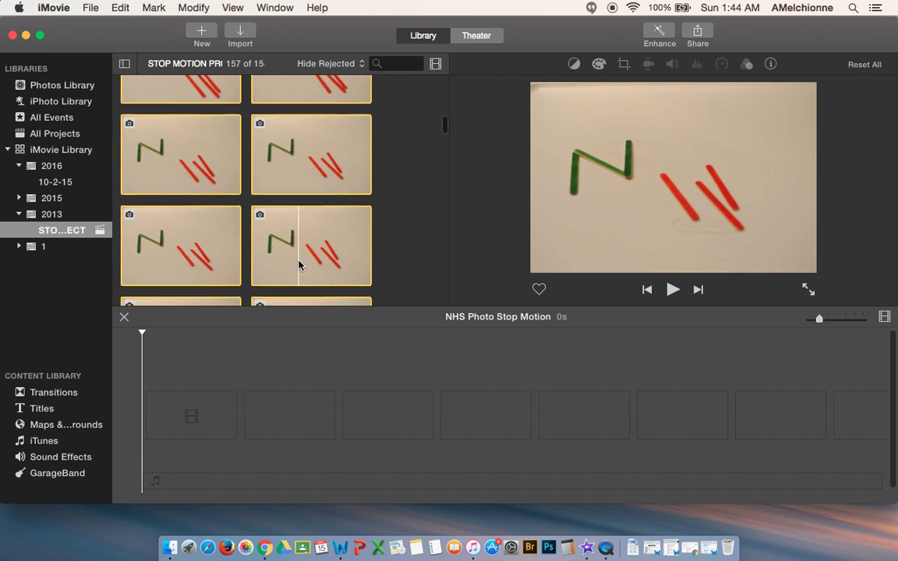
{"action": "scroll", "coordinate": [299, 265], "scroll_direction": "down", "scroll_amount": 10}
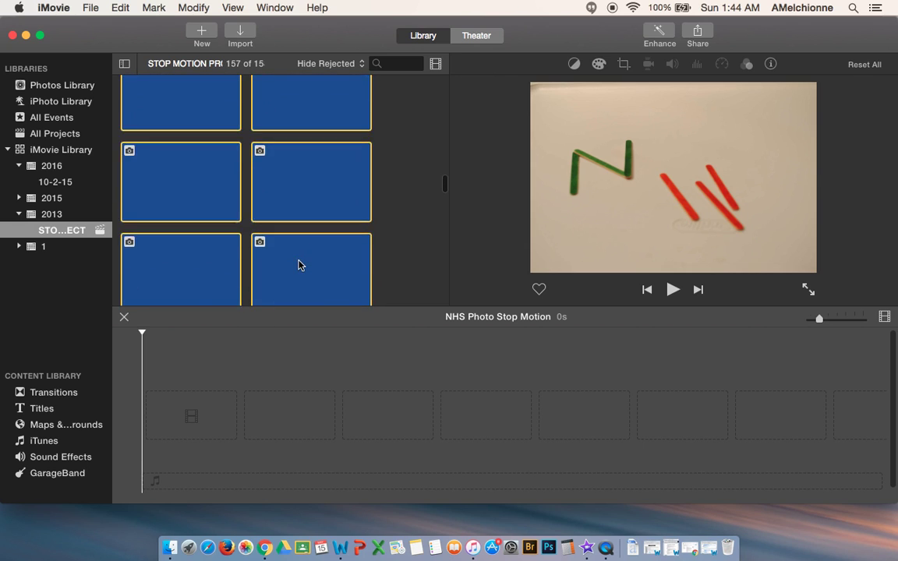
{"action": "scroll", "coordinate": [298, 265], "scroll_direction": "down", "scroll_amount": 10}
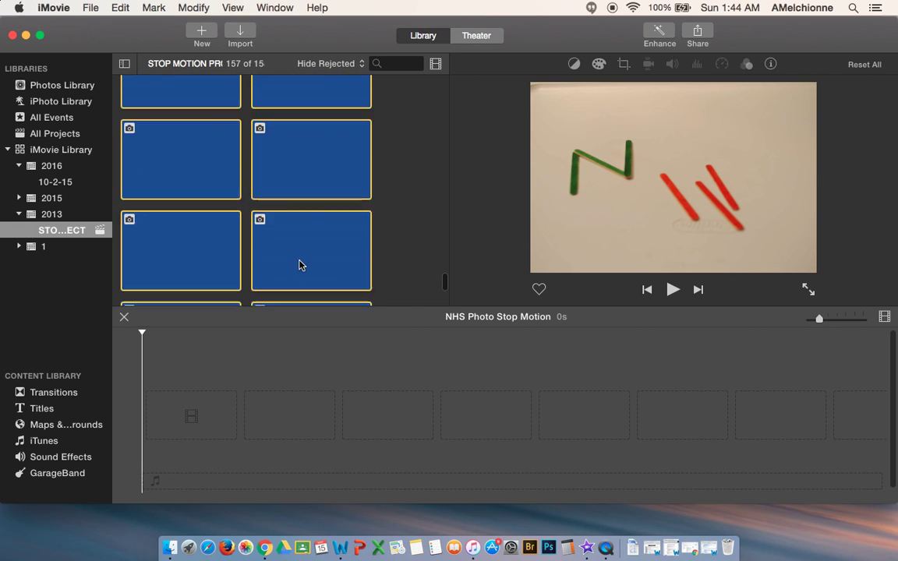
{"action": "scroll", "coordinate": [300, 265], "scroll_direction": "down", "scroll_amount": 3}
Step: Add all 157 event photos to the NHS Photo Stop Motion timeline, totalling 10m 28s
{"action": "left_click", "coordinate": [343, 348]}
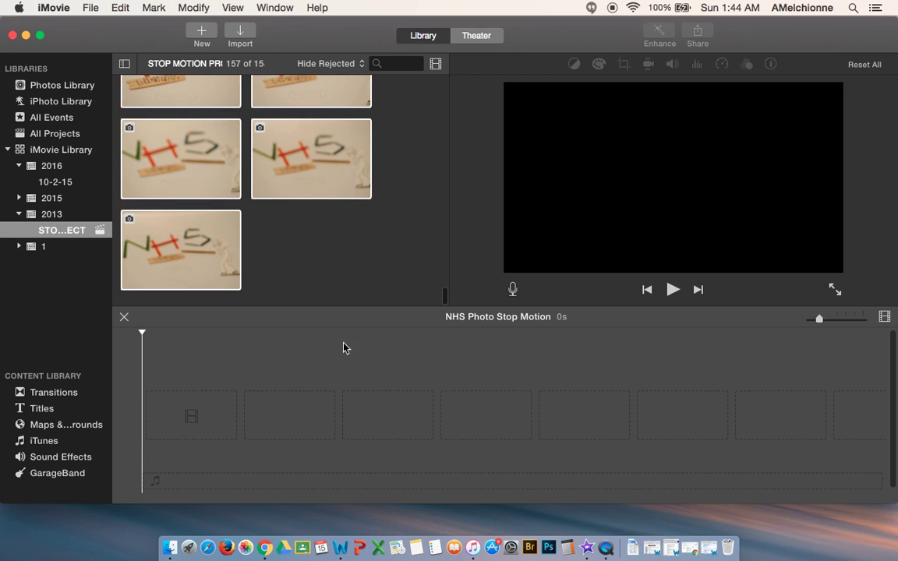
{"action": "key", "text": "super+a"}
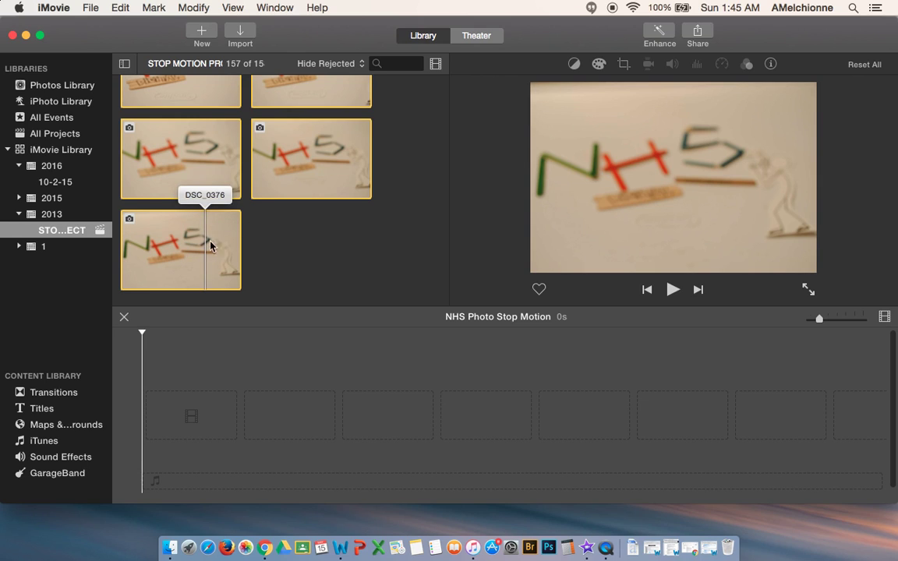
{"action": "key", "text": "e"}
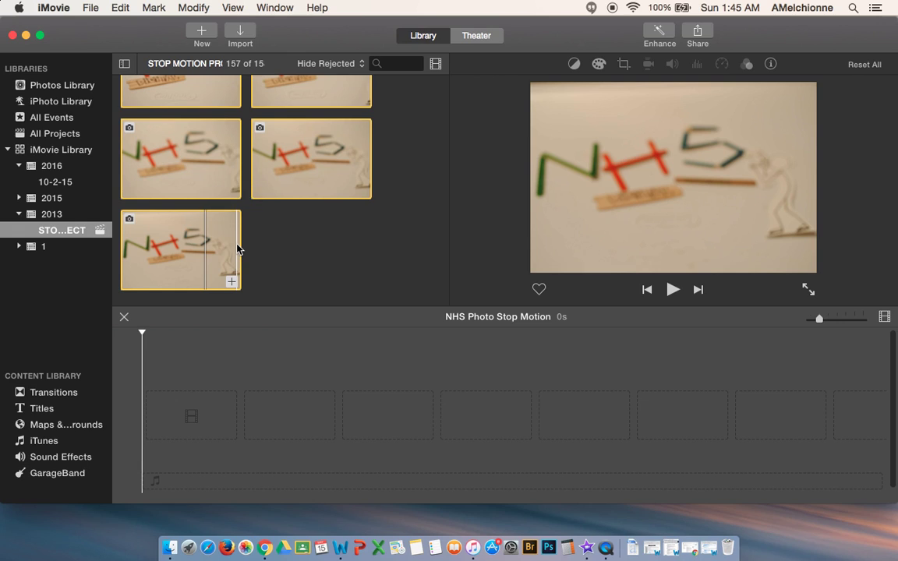
{"action": "left_click", "coordinate": [188, 160]}
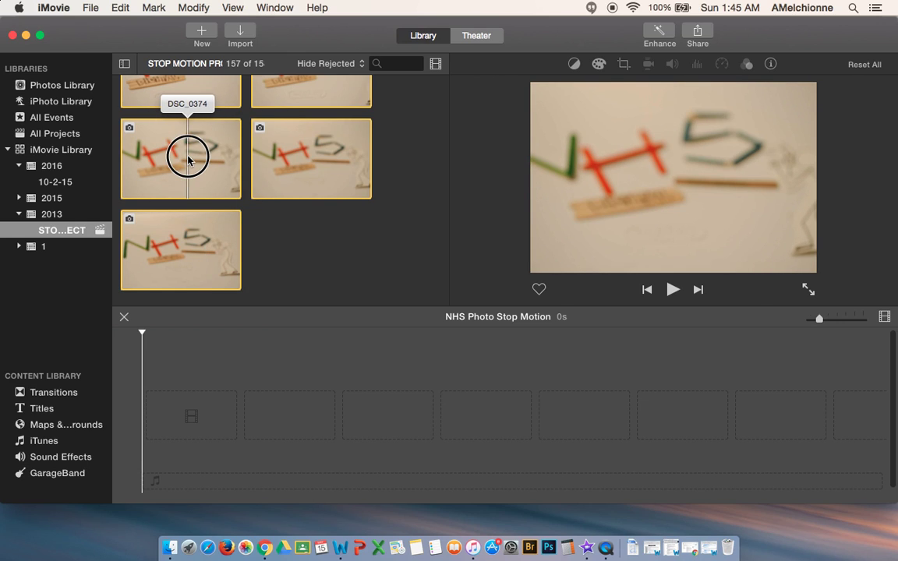
{"action": "left_click_drag", "start_coordinate": [188, 160], "coordinate": [211, 415]}
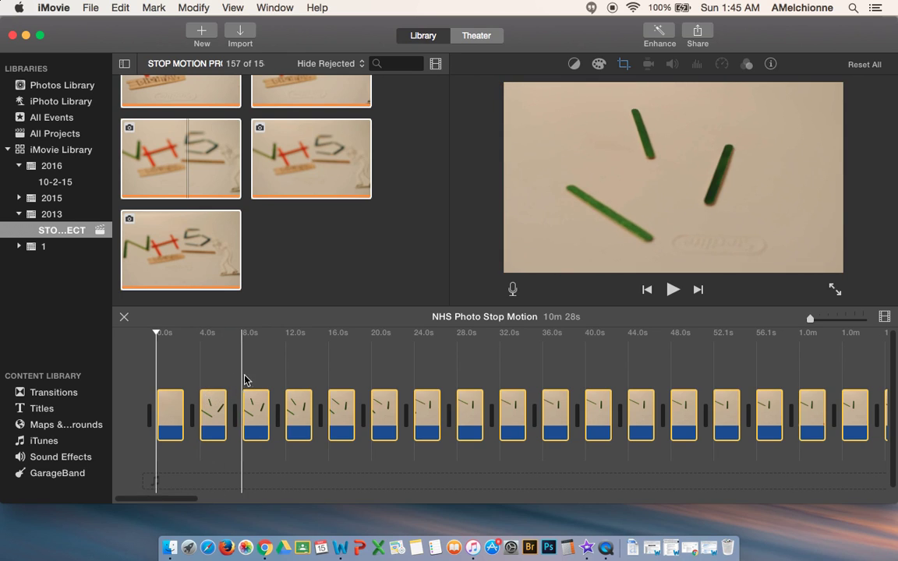
{"action": "left_click", "coordinate": [323, 372]}
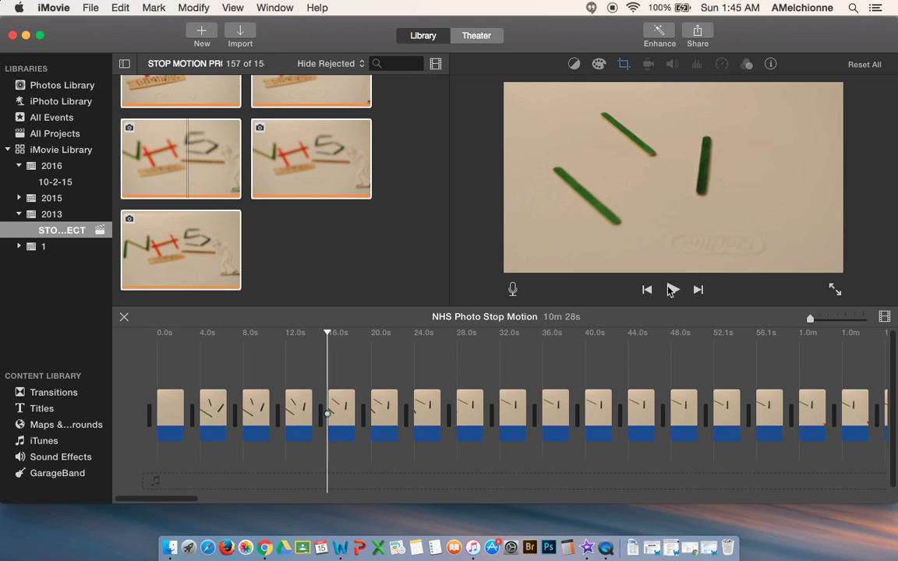
{"action": "left_click", "coordinate": [672, 289]}
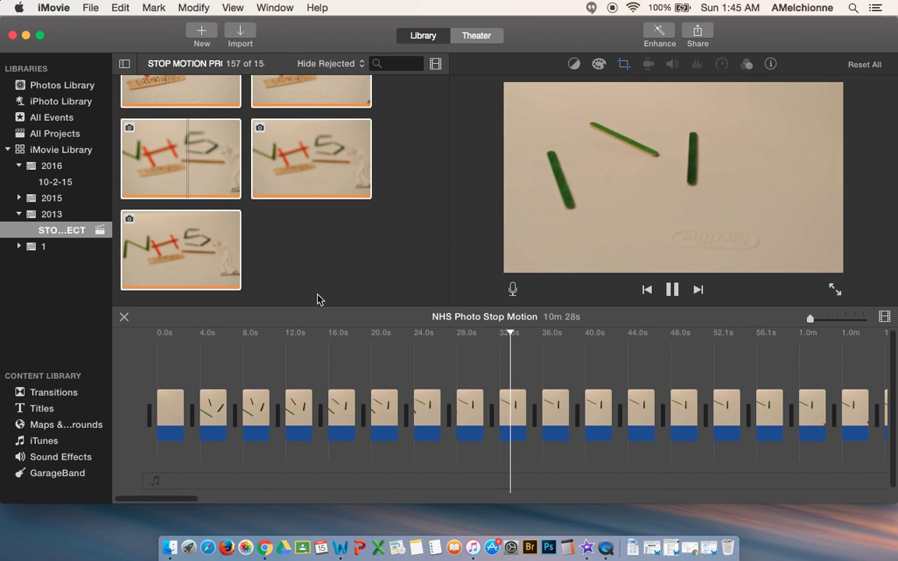
{"action": "left_click", "coordinate": [673, 290]}
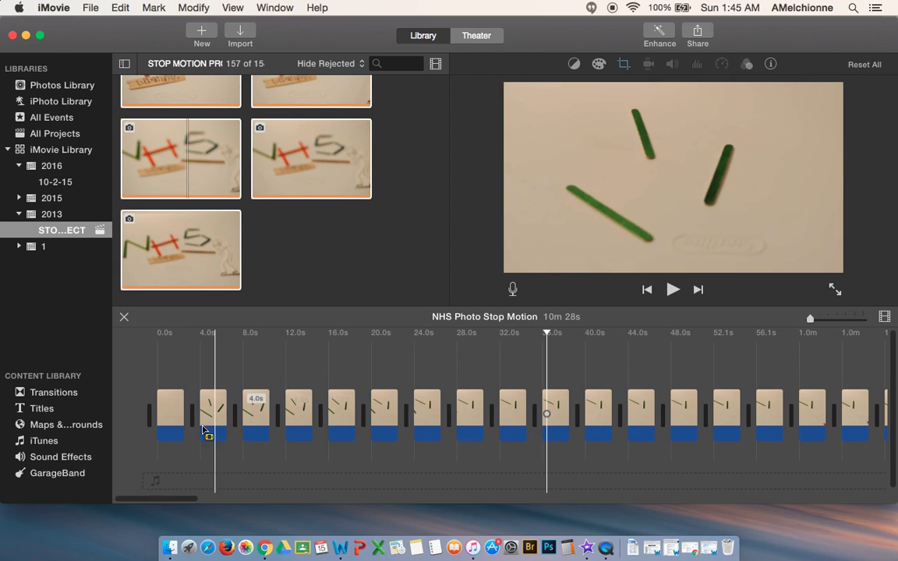
{"action": "left_click", "coordinate": [172, 419]}
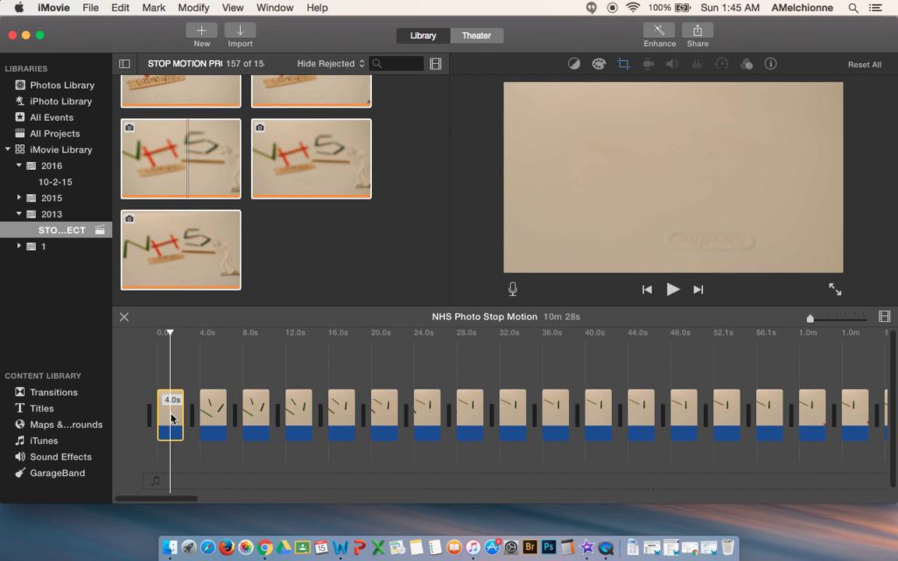
{"action": "key", "text": "super+a"}
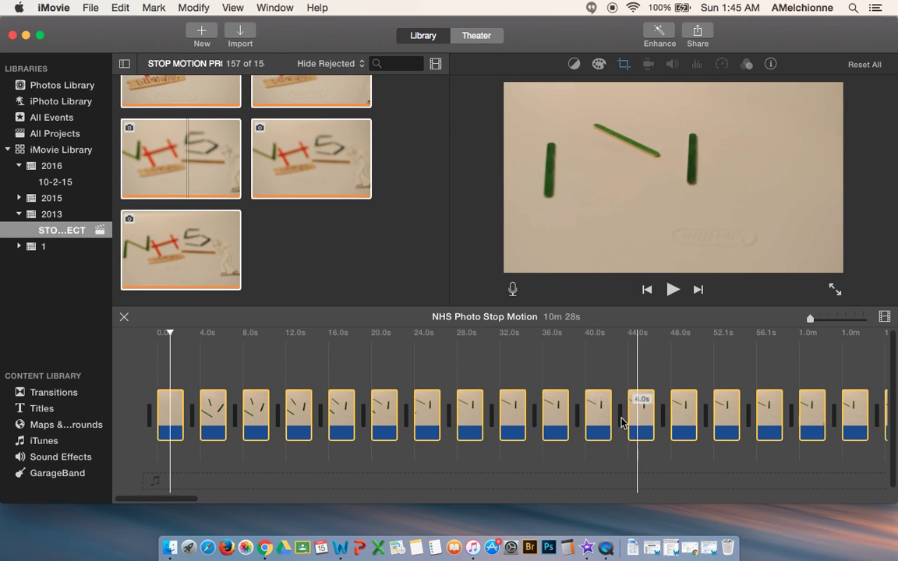
{"action": "scroll", "coordinate": [575, 413], "scroll_direction": "right", "scroll_amount": 8}
{"action": "key", "text": "Home"}
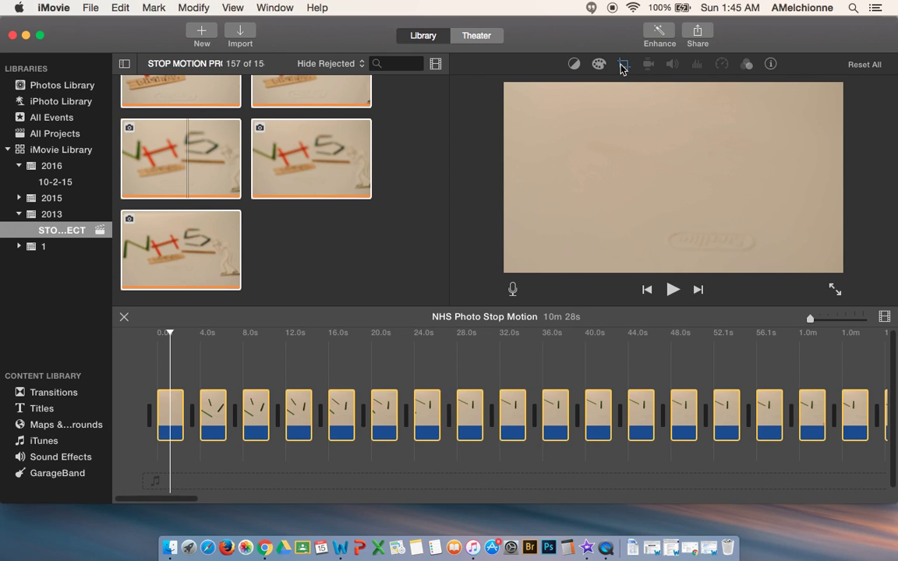
Step: Change the photo clips' crop style from Ken Burns to Fit and apply it
{"action": "left_click", "coordinate": [622, 66]}
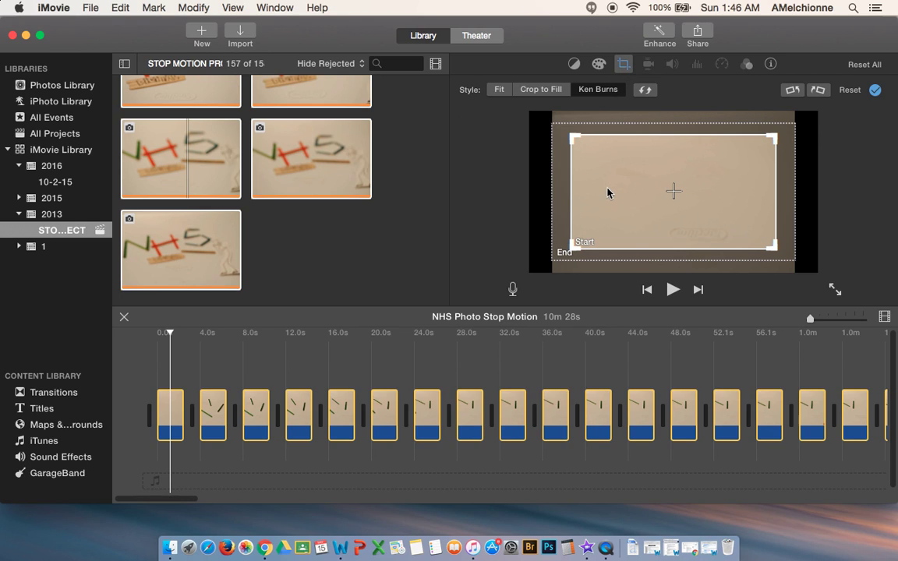
{"action": "left_click", "coordinate": [500, 94]}
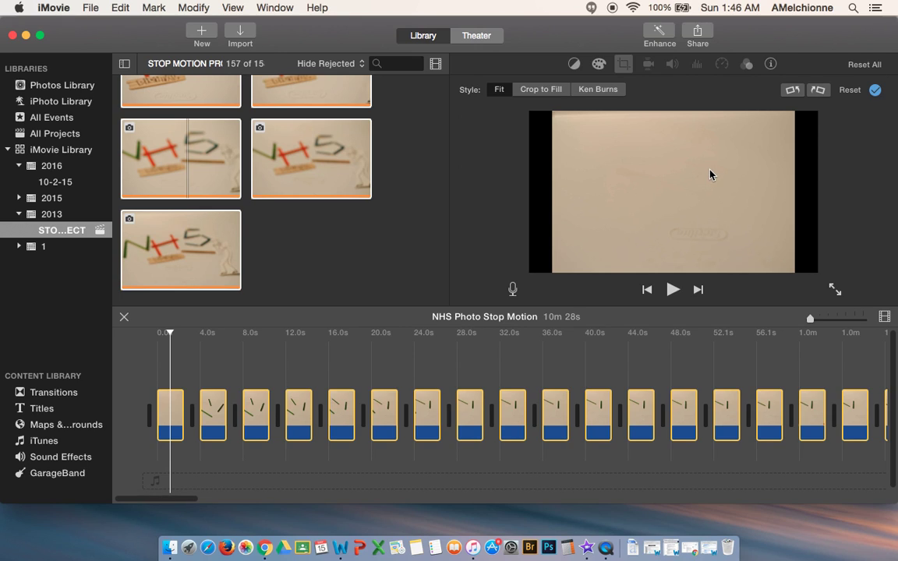
{"action": "left_click", "coordinate": [549, 93]}
{"action": "left_click_drag", "start_coordinate": [555, 255], "coordinate": [553, 284]}
{"action": "left_click", "coordinate": [507, 96]}
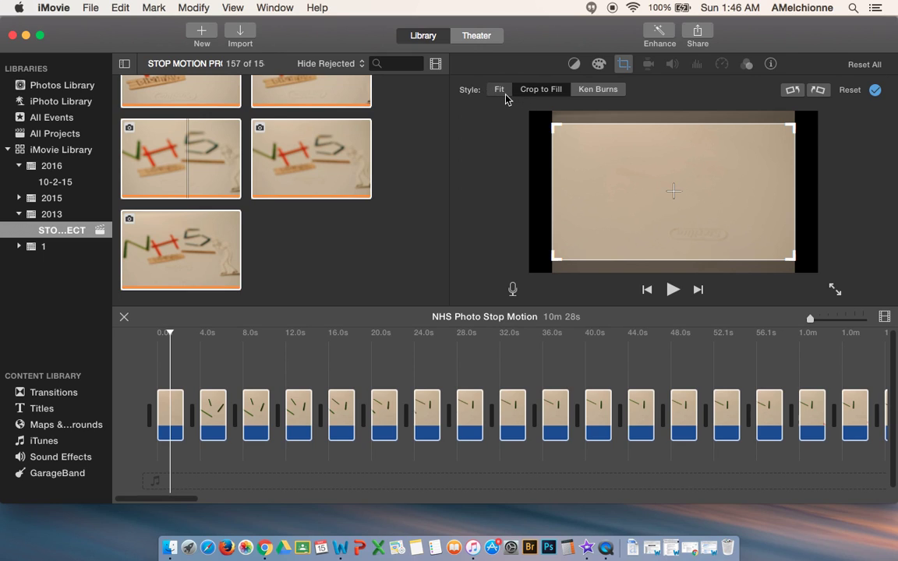
{"action": "left_click", "coordinate": [874, 90]}
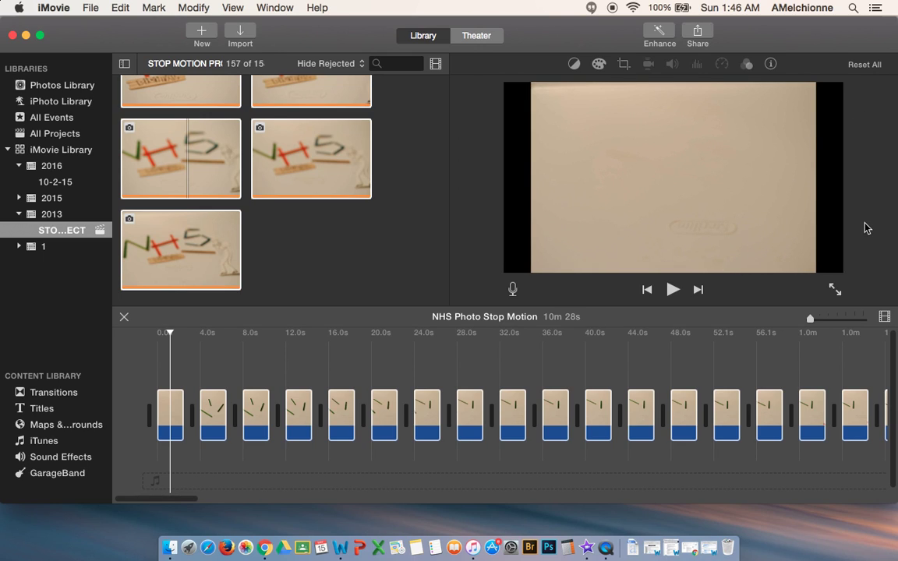
Step: Preview playback, then select all 157 clips and show their 4.0-second duration info
{"action": "key", "text": "super+a"}
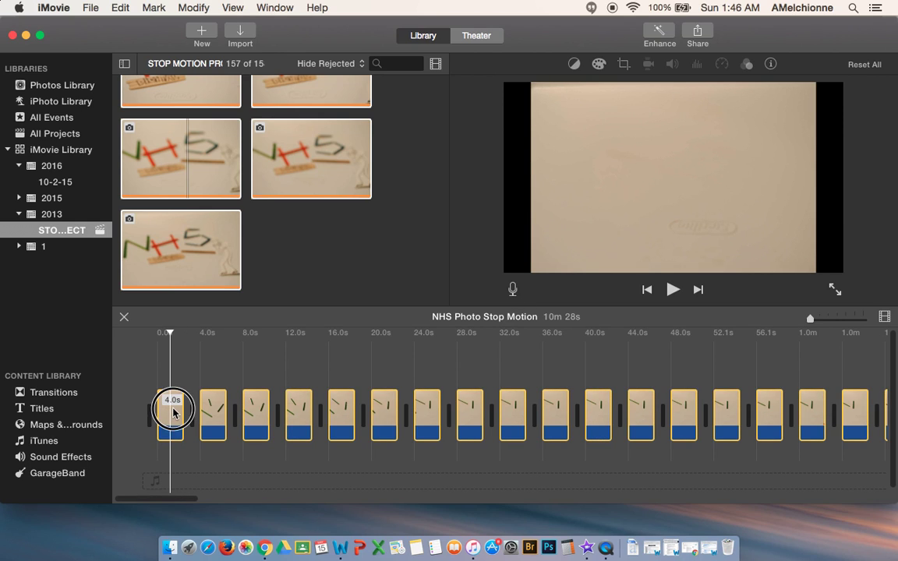
{"action": "left_click", "coordinate": [672, 290]}
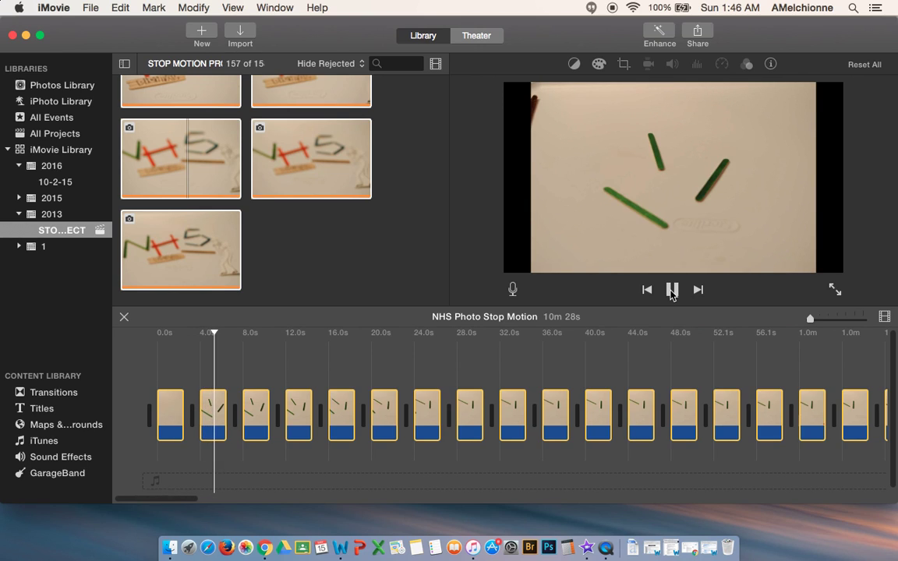
{"action": "left_click", "coordinate": [672, 291]}
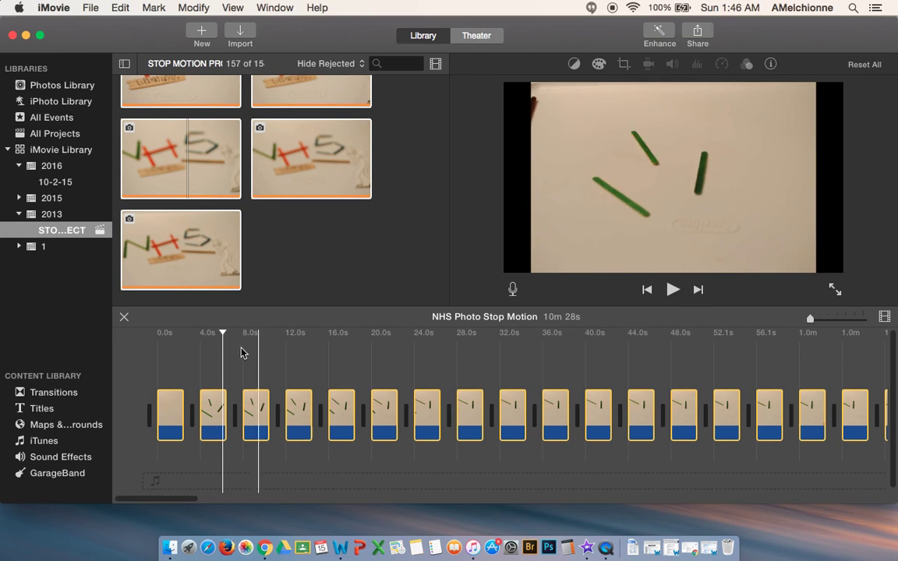
{"action": "left_click", "coordinate": [156, 395]}
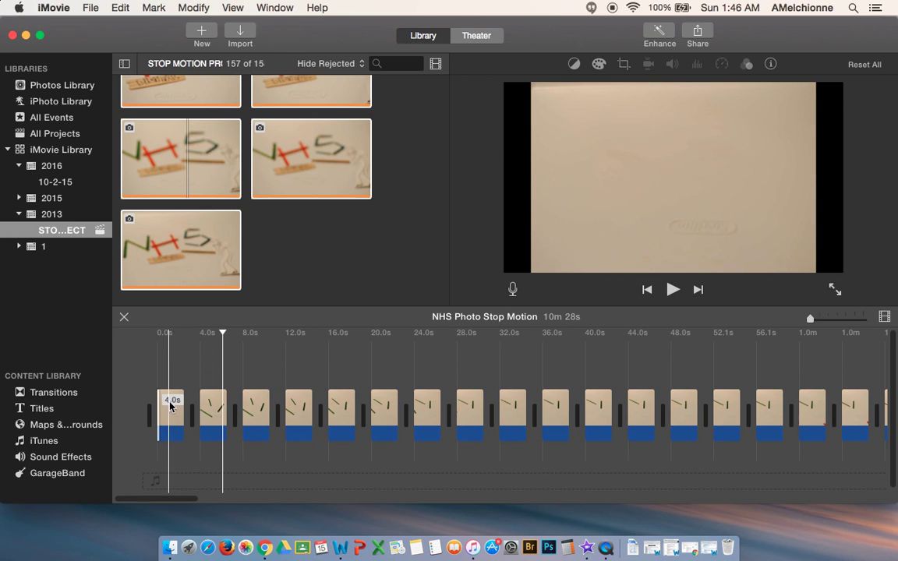
{"action": "left_click", "coordinate": [171, 410]}
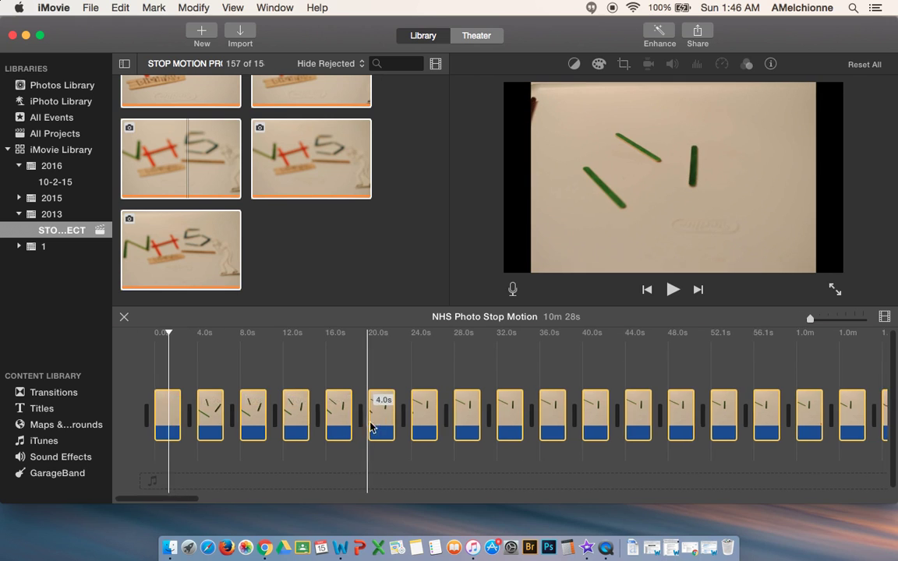
{"action": "key", "text": "super+a"}
{"action": "scroll", "coordinate": [371, 421], "scroll_direction": "right", "scroll_amount": 10}
{"action": "scroll", "coordinate": [371, 425], "scroll_direction": "left", "scroll_amount": 10}
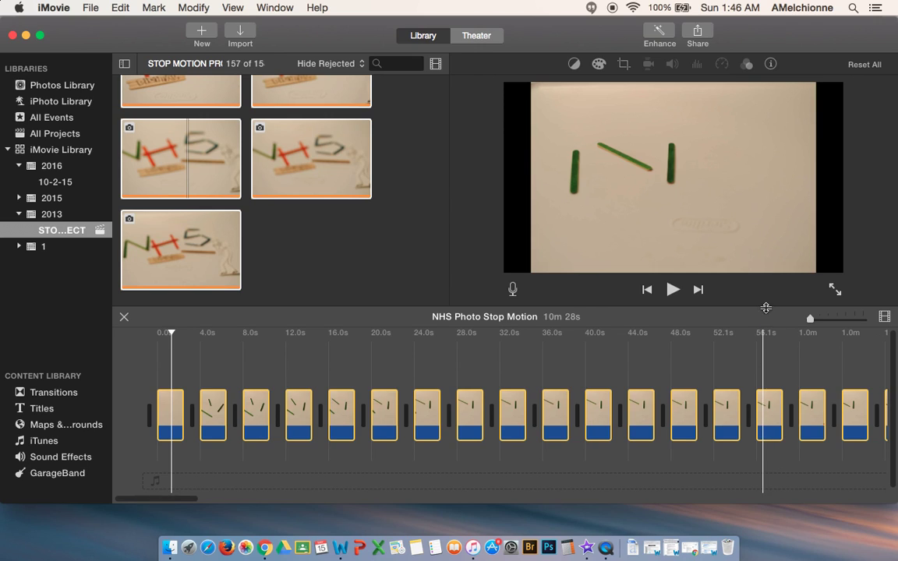
{"action": "left_click", "coordinate": [770, 65]}
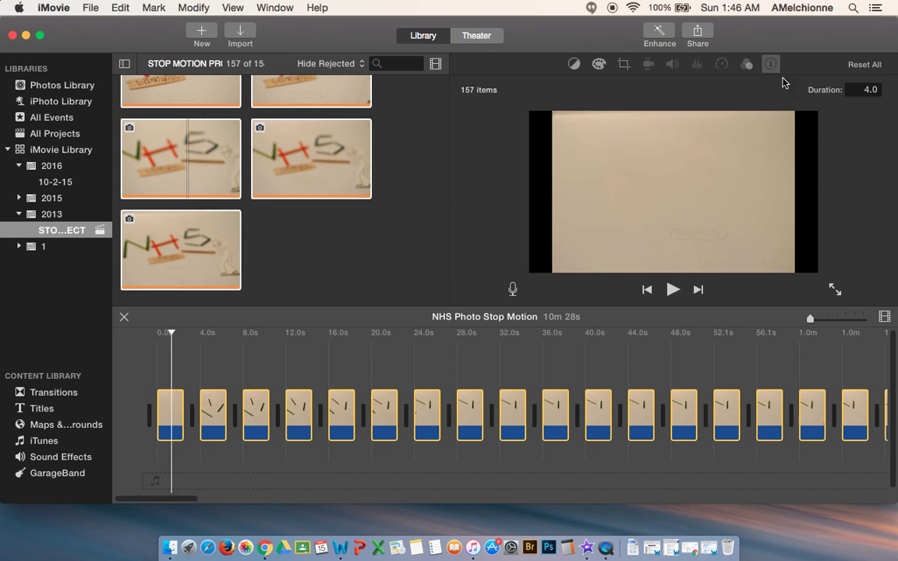
Step: Set every photo clip's duration to 0.1 seconds and play the resulting 21s movie
{"action": "left_click", "coordinate": [855, 92]}
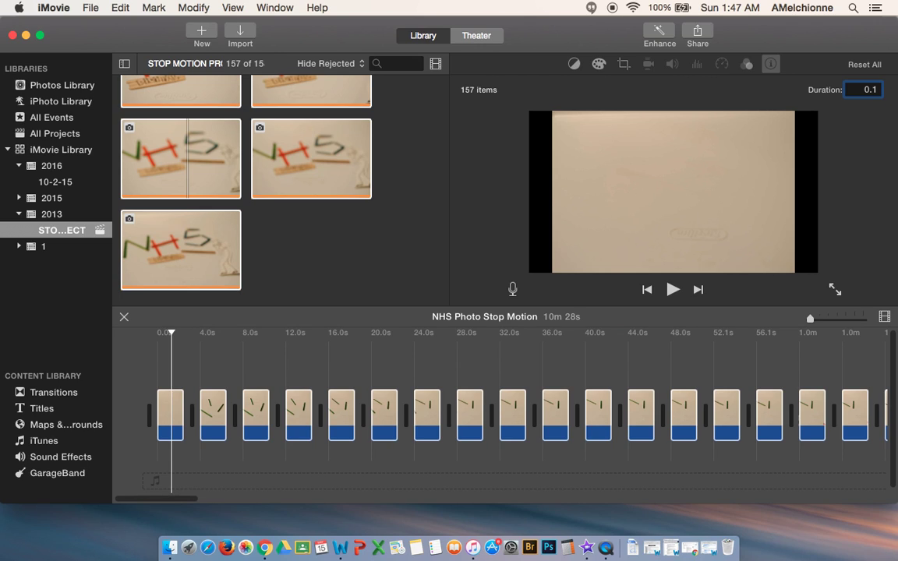
{"action": "key", "text": "Return"}
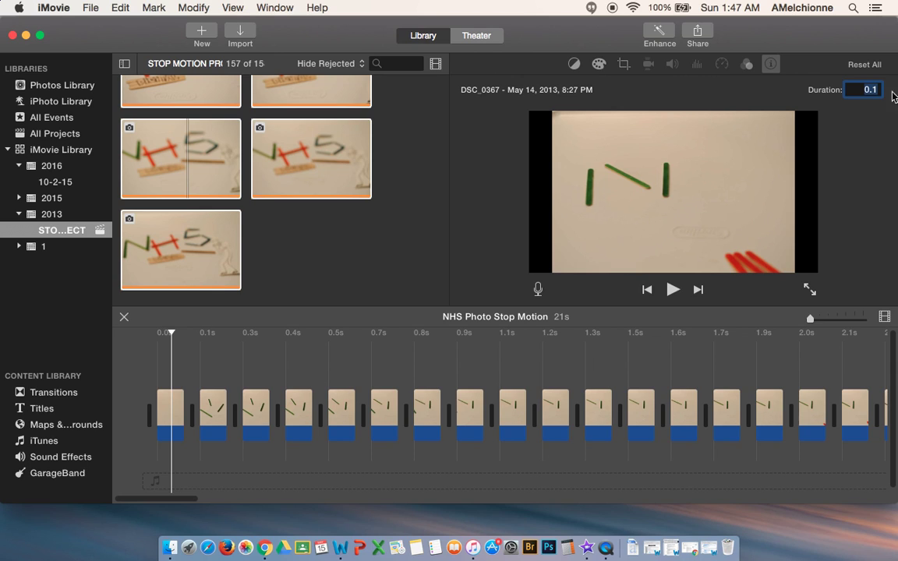
{"action": "key", "text": "space"}
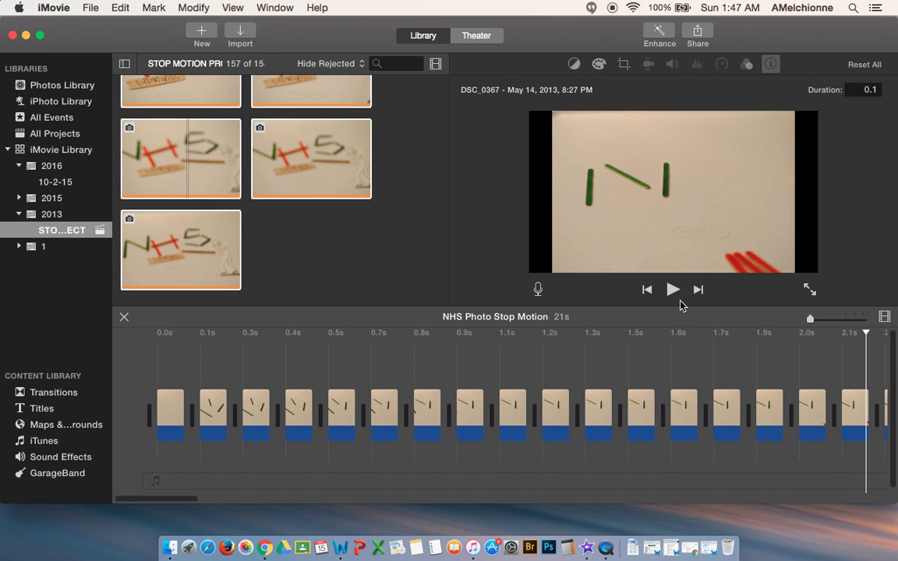
{"action": "left_click", "coordinate": [159, 392]}
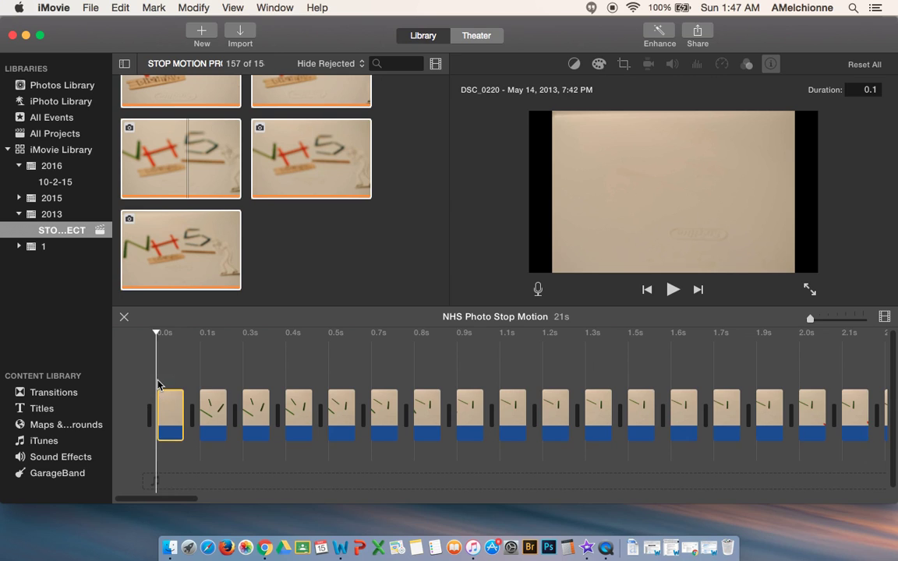
{"action": "left_click", "coordinate": [671, 291]}
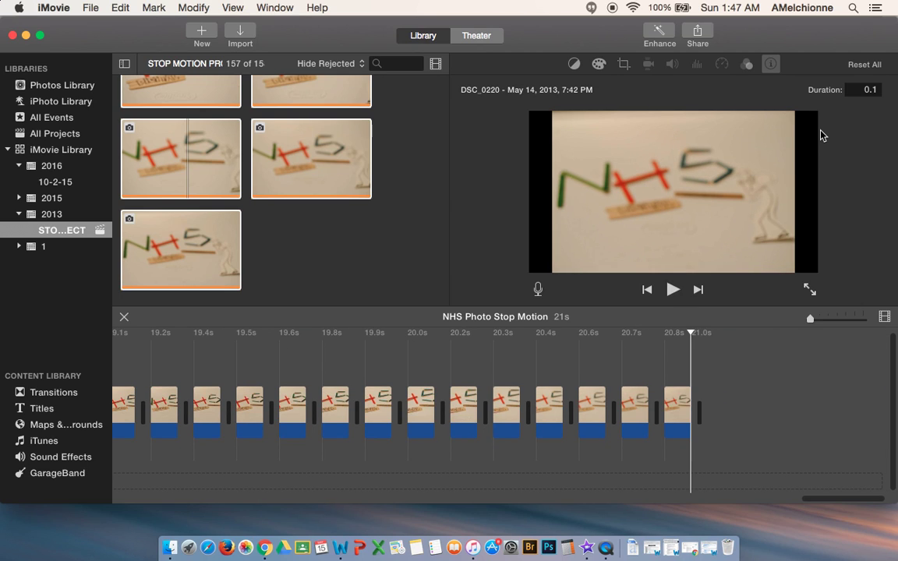
{"action": "left_click_drag", "start_coordinate": [864, 498], "coordinate": [128, 523]}
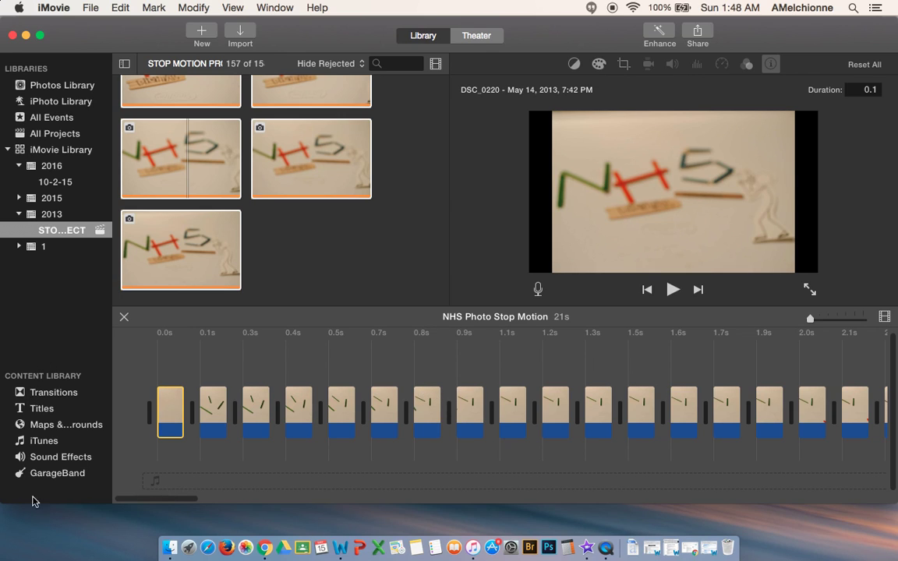
{"action": "left_click", "coordinate": [56, 394]}
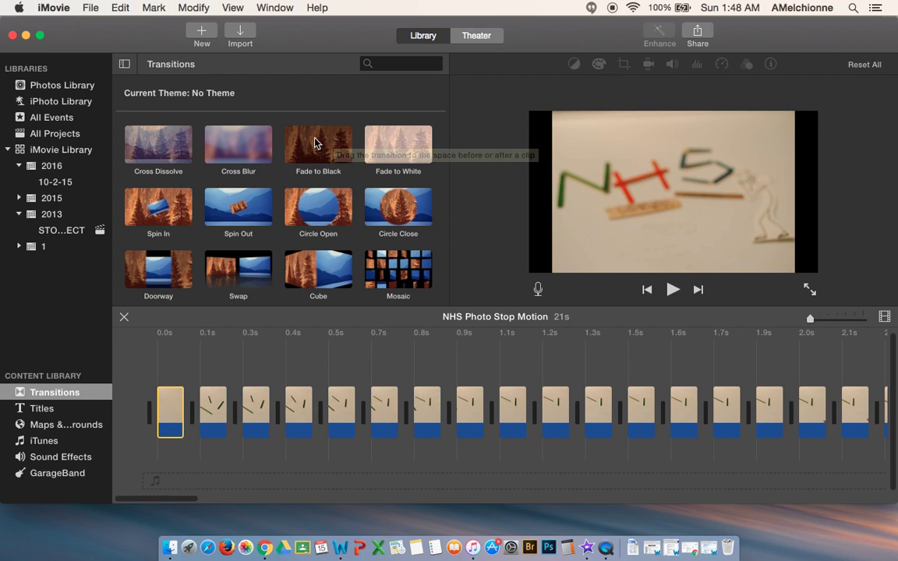
Step: Try placing the Fade to Black transition between clips near the first photo
{"action": "left_click_drag", "start_coordinate": [315, 142], "coordinate": [411, 410]}
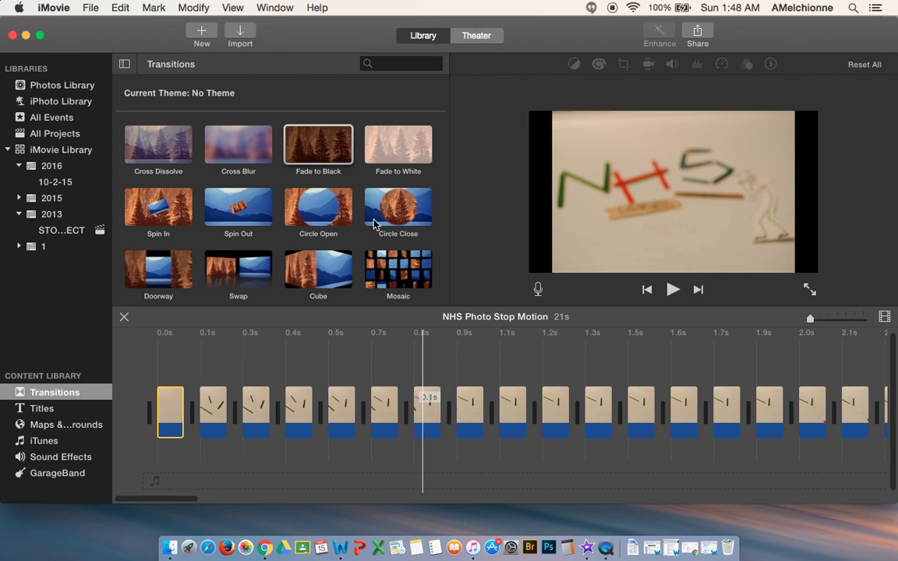
{"action": "left_click_drag", "start_coordinate": [311, 143], "coordinate": [387, 386]}
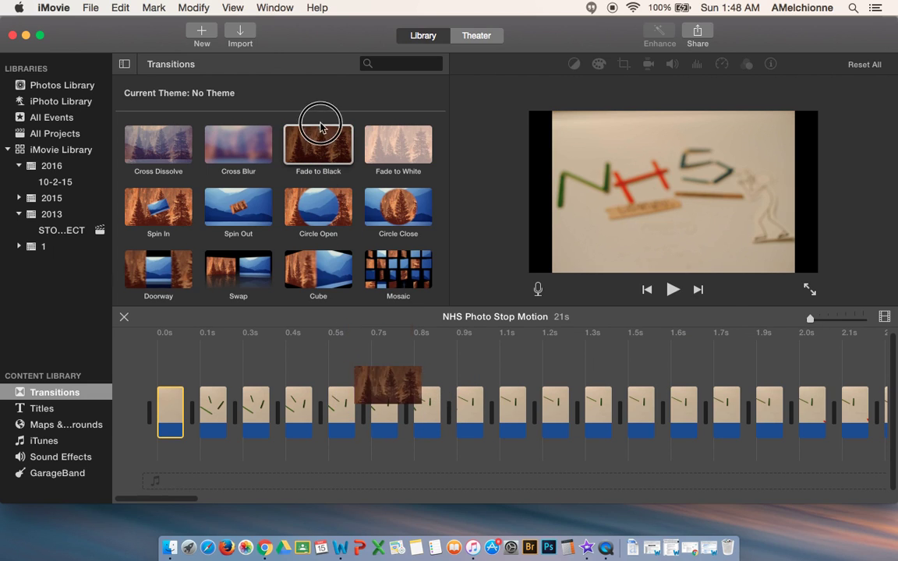
{"action": "left_click", "coordinate": [170, 408]}
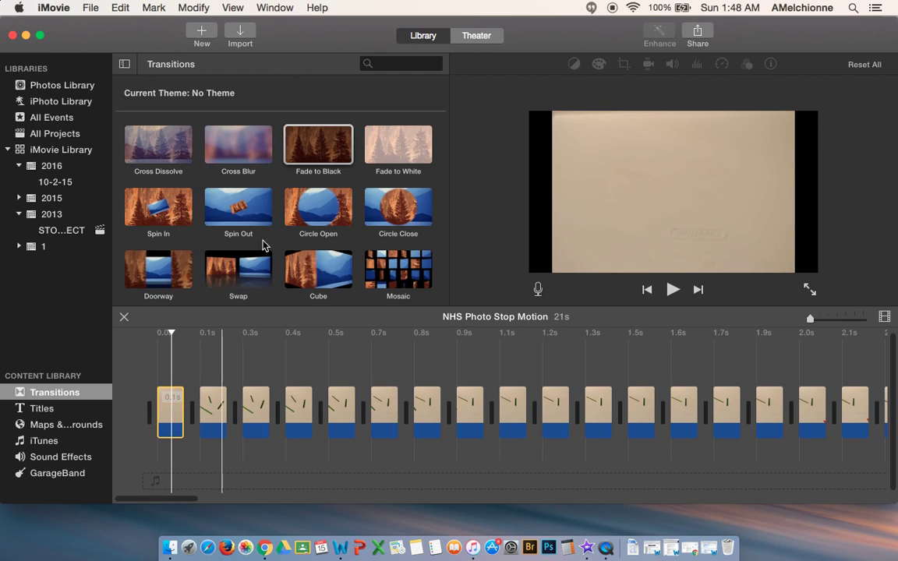
{"action": "left_click_drag", "start_coordinate": [325, 146], "coordinate": [192, 411]}
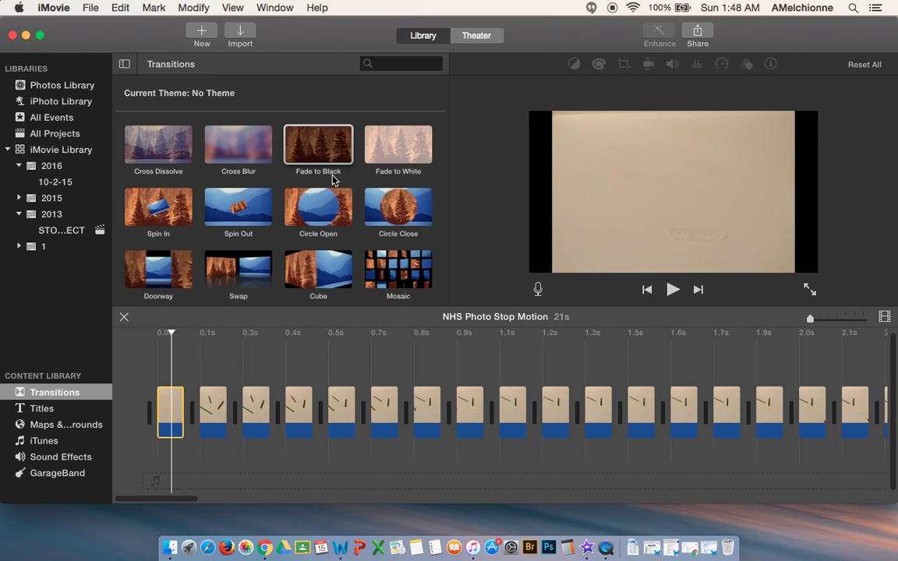
{"action": "scroll", "coordinate": [366, 164], "scroll_direction": "down", "scroll_amount": 2}
{"action": "scroll", "coordinate": [343, 179], "scroll_direction": "up", "scroll_amount": 2}
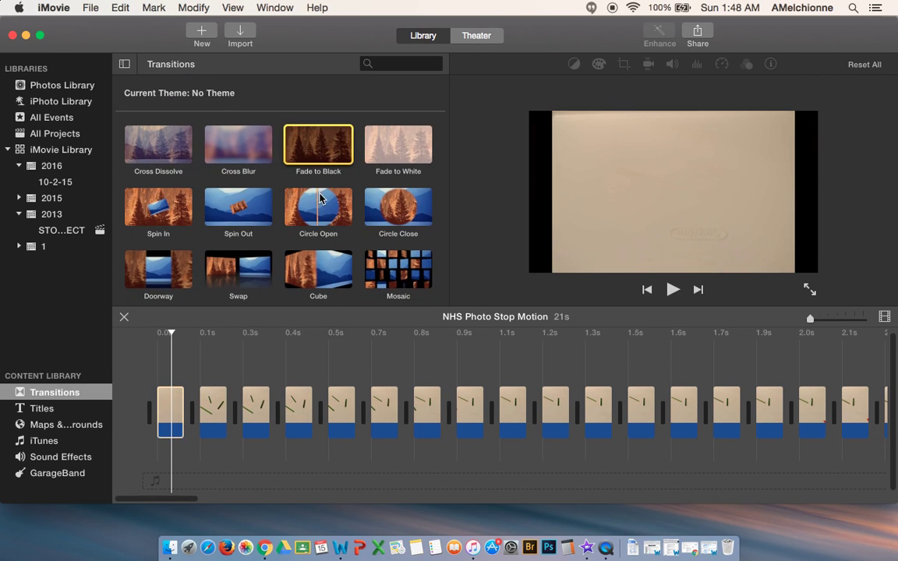
{"action": "left_click", "coordinate": [36, 442]}
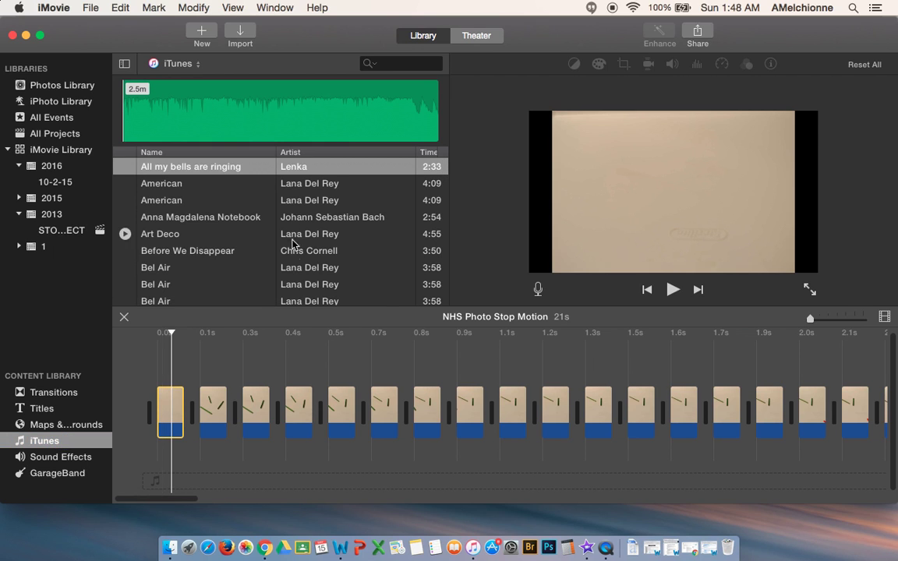
Step: Add the Art Deco song from iTunes beneath the photos as a 20.7s music track
{"action": "scroll", "coordinate": [291, 250], "scroll_direction": "down", "scroll_amount": 15}
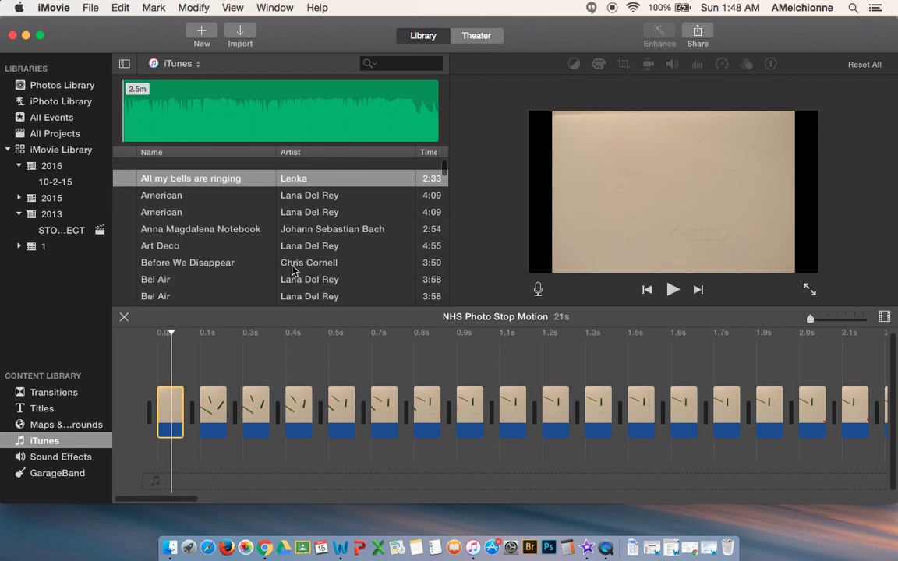
{"action": "scroll", "coordinate": [292, 269], "scroll_direction": "down", "scroll_amount": 1}
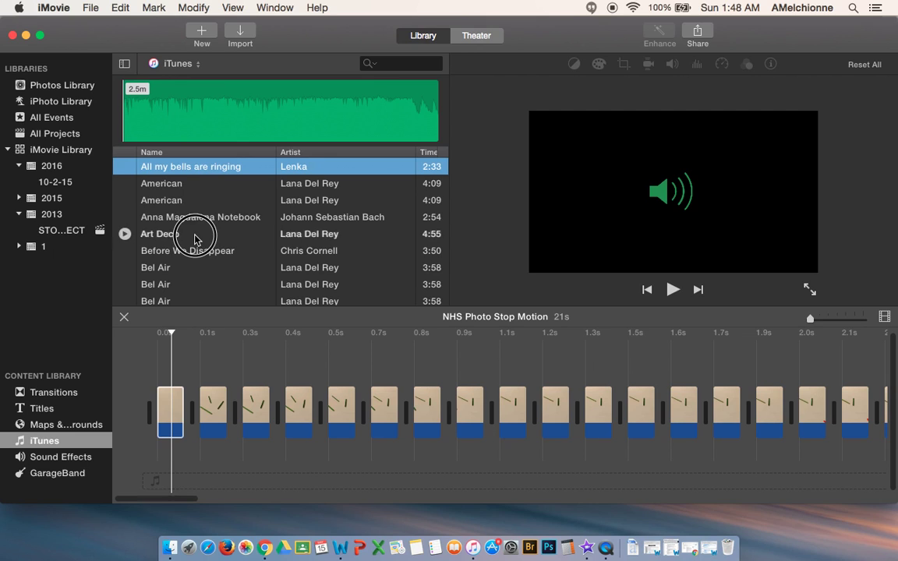
{"action": "left_click", "coordinate": [165, 238]}
{"action": "left_click_drag", "start_coordinate": [165, 237], "coordinate": [246, 479]}
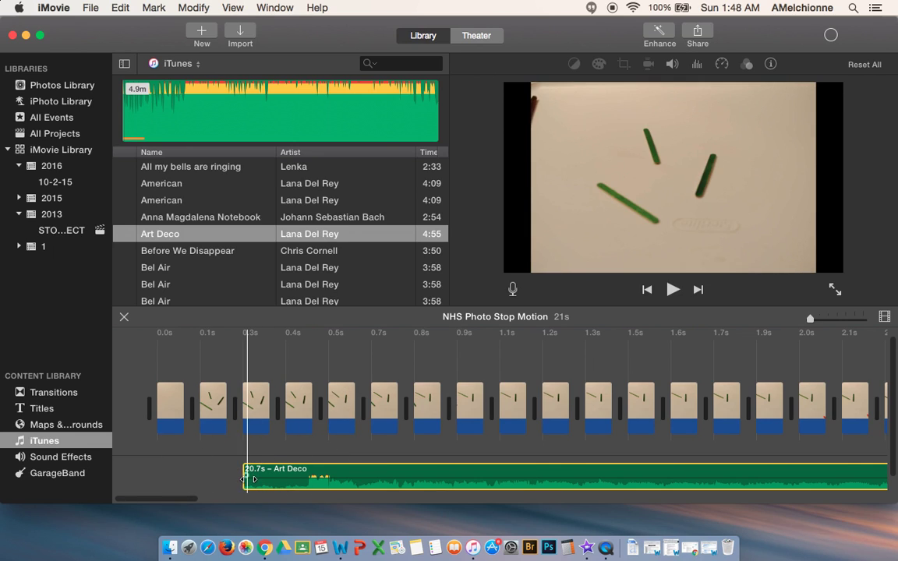
{"action": "left_click", "coordinate": [62, 460]}
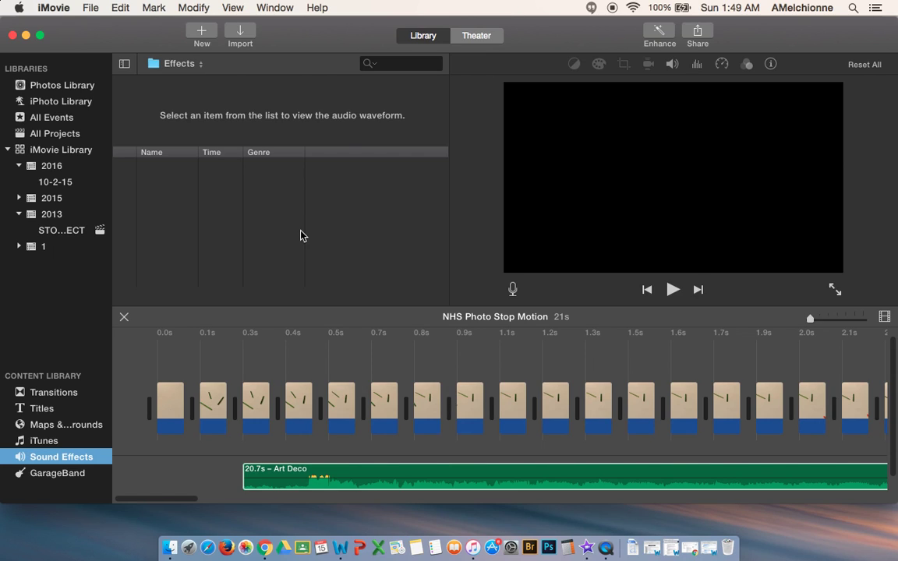
Step: Browse the Sound Effects list from Alarm to Auto Skid 3 and select the 2-second Ambient Hit
{"action": "scroll", "coordinate": [200, 234], "scroll_direction": "down", "scroll_amount": 5}
{"action": "scroll", "coordinate": [197, 235], "scroll_direction": "down", "scroll_amount": 15}
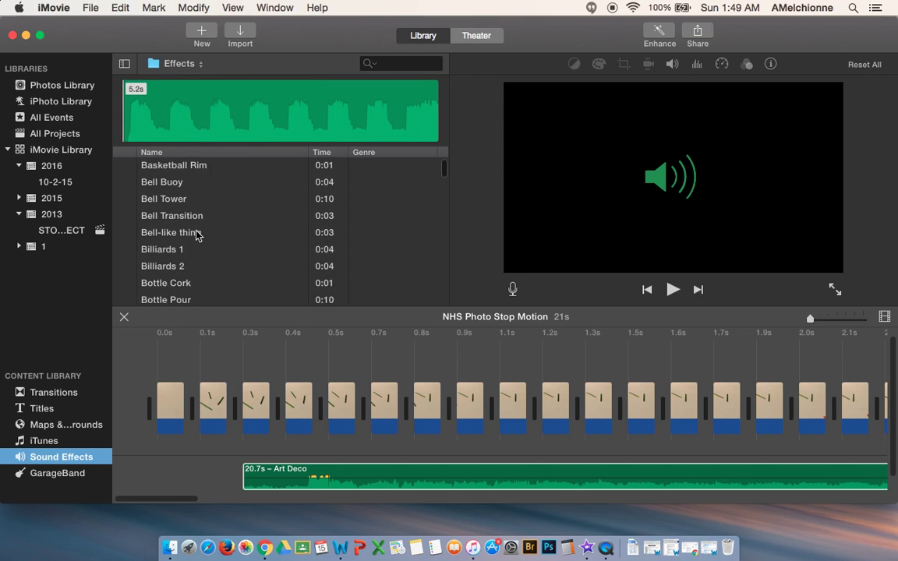
{"action": "scroll", "coordinate": [197, 236], "scroll_direction": "down", "scroll_amount": 15}
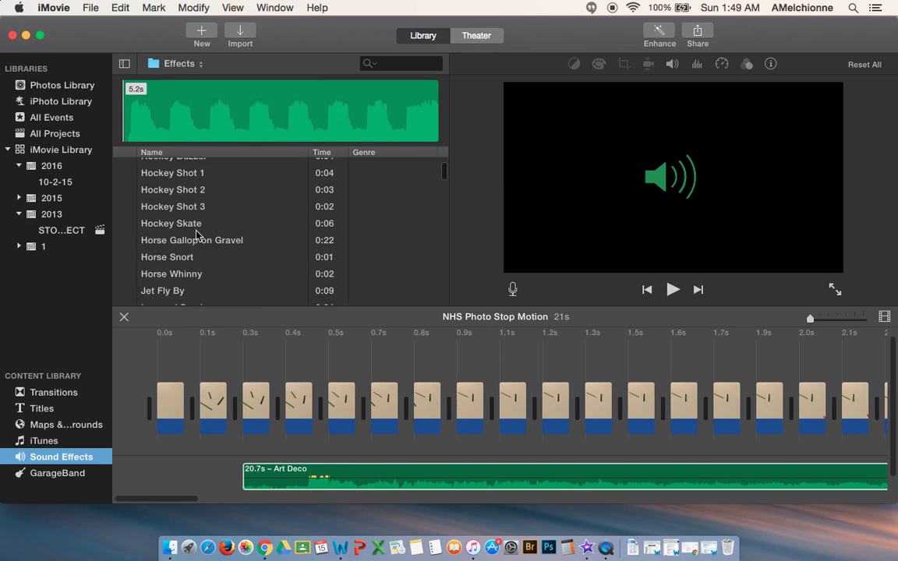
{"action": "scroll", "coordinate": [197, 236], "scroll_direction": "down", "scroll_amount": 20}
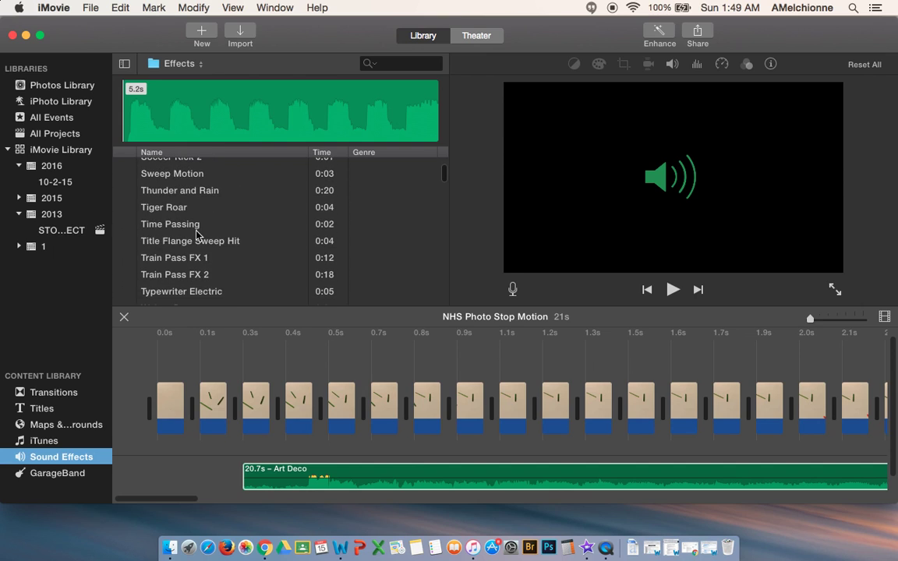
{"action": "scroll", "coordinate": [197, 235], "scroll_direction": "up", "scroll_amount": 20}
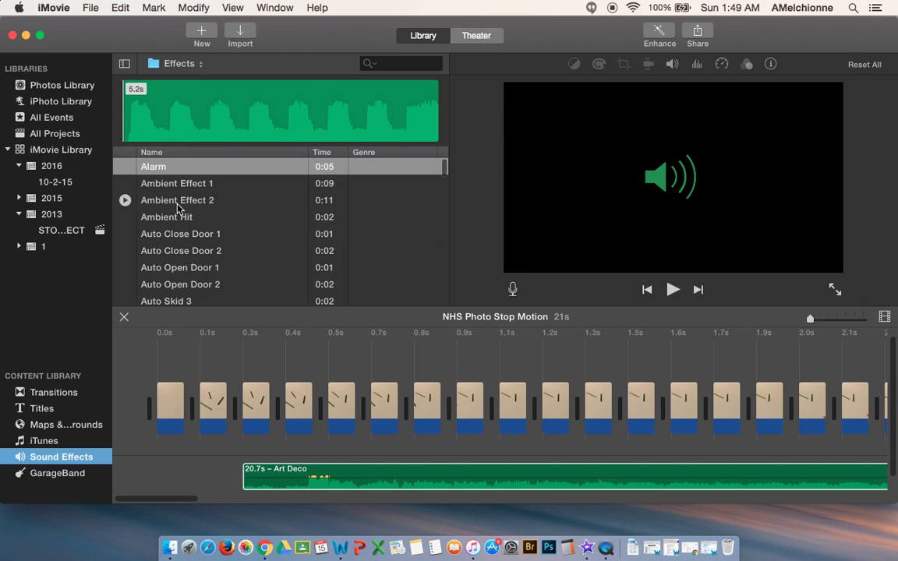
{"action": "left_click", "coordinate": [172, 220]}
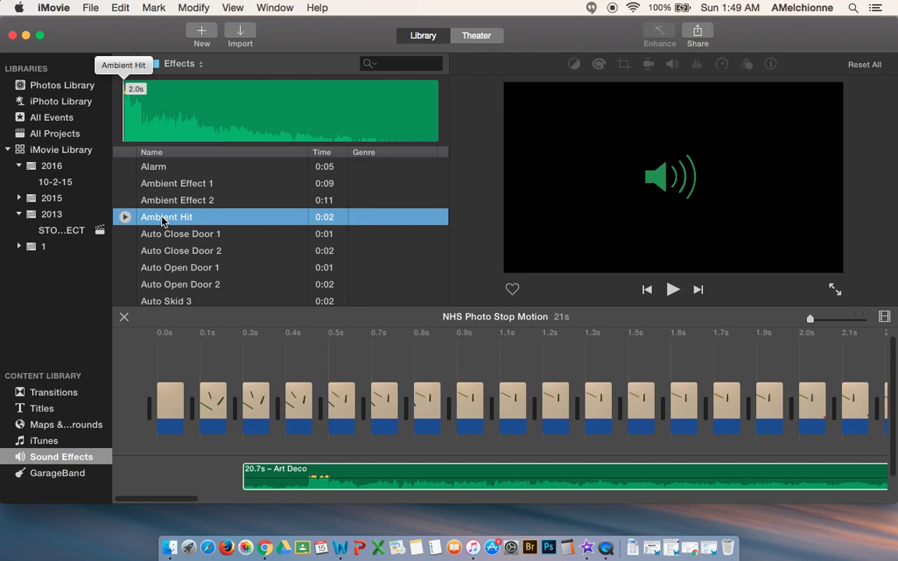
Step: Put a trimmed 2.0s Ambient Hit at the project start, with the 19.0s Art Deco music right after it
{"action": "left_click_drag", "start_coordinate": [150, 223], "coordinate": [160, 472]}
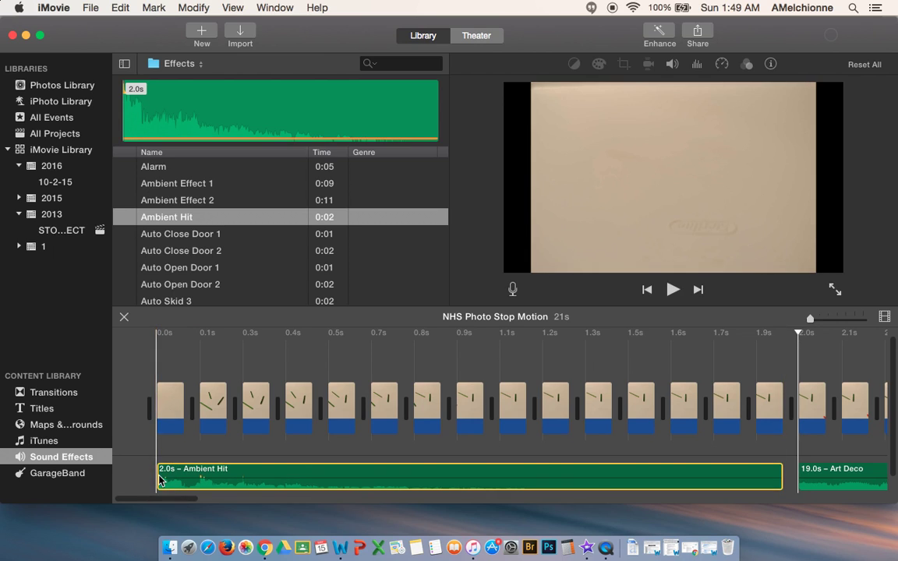
{"action": "left_click_drag", "start_coordinate": [780, 475], "coordinate": [696, 475]}
{"action": "left_click_drag", "start_coordinate": [805, 477], "coordinate": [779, 478]}
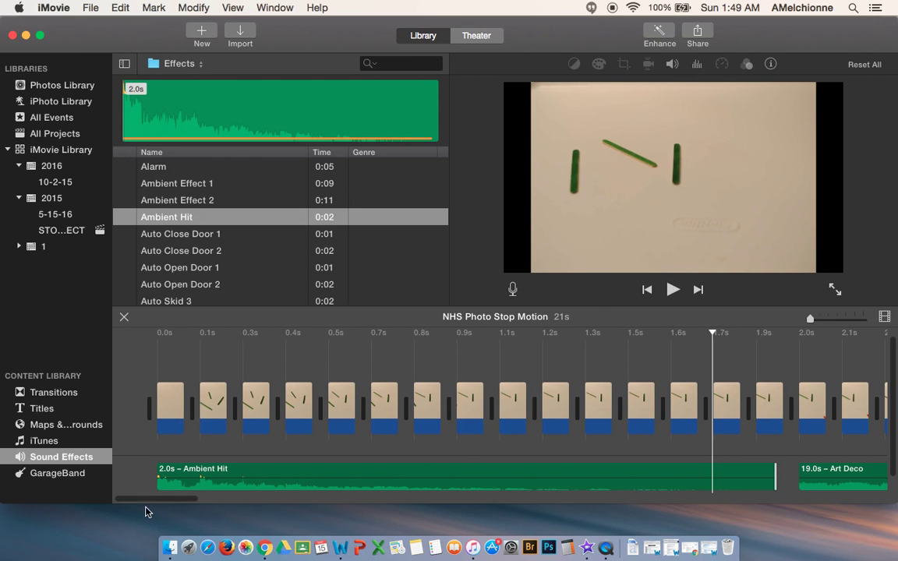
{"action": "left_click", "coordinate": [151, 482]}
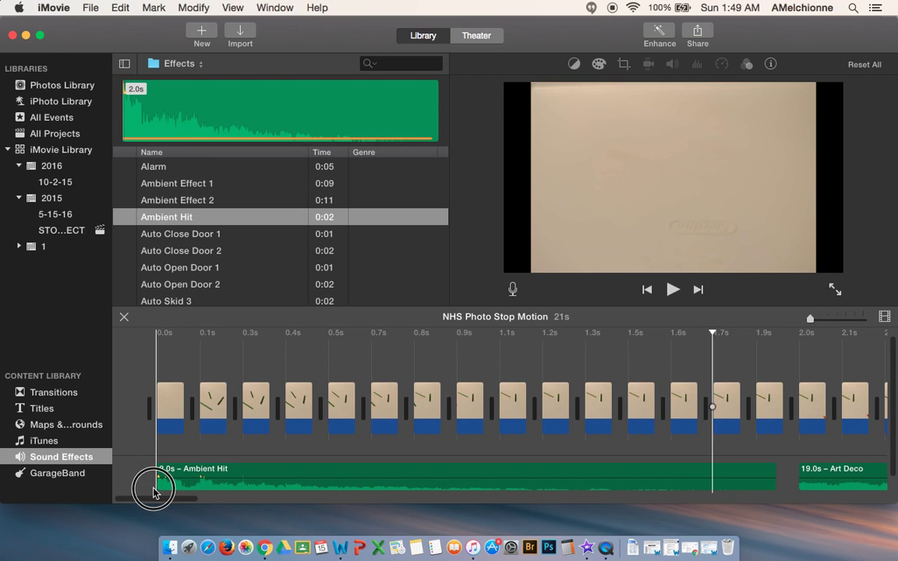
{"action": "left_click", "coordinate": [91, 7]}
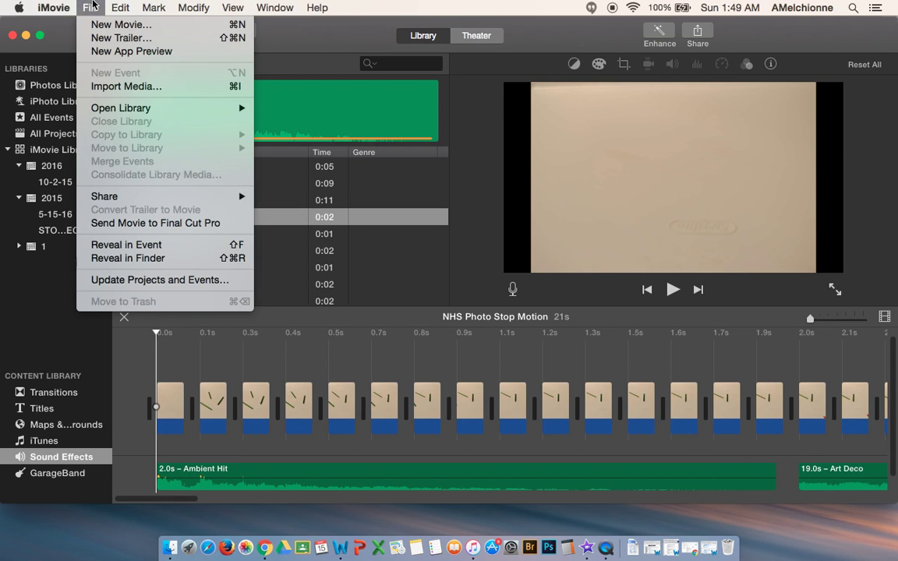
{"action": "mouse_move", "coordinate": [195, 196]}
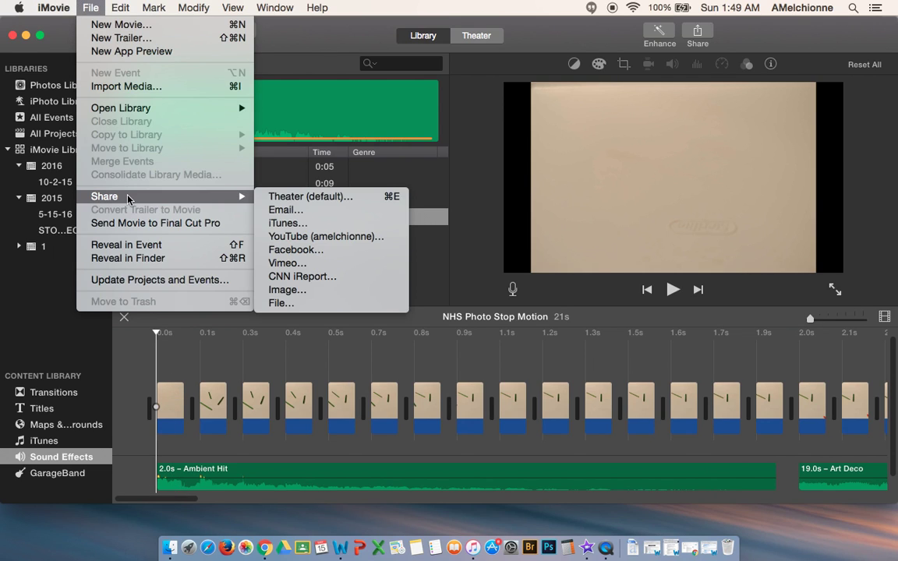
{"action": "left_click", "coordinate": [354, 303]}
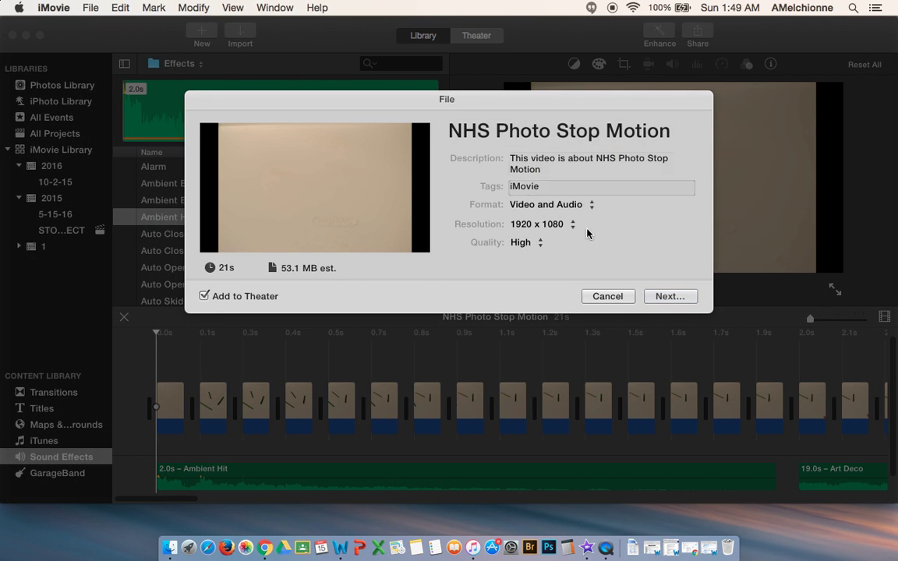
{"action": "left_click", "coordinate": [607, 297]}
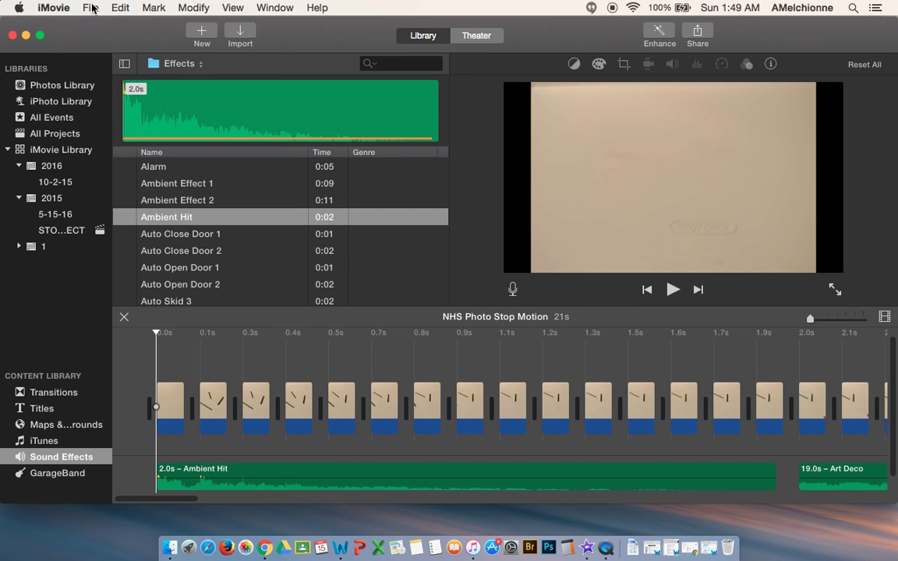
{"action": "left_click", "coordinate": [92, 8]}
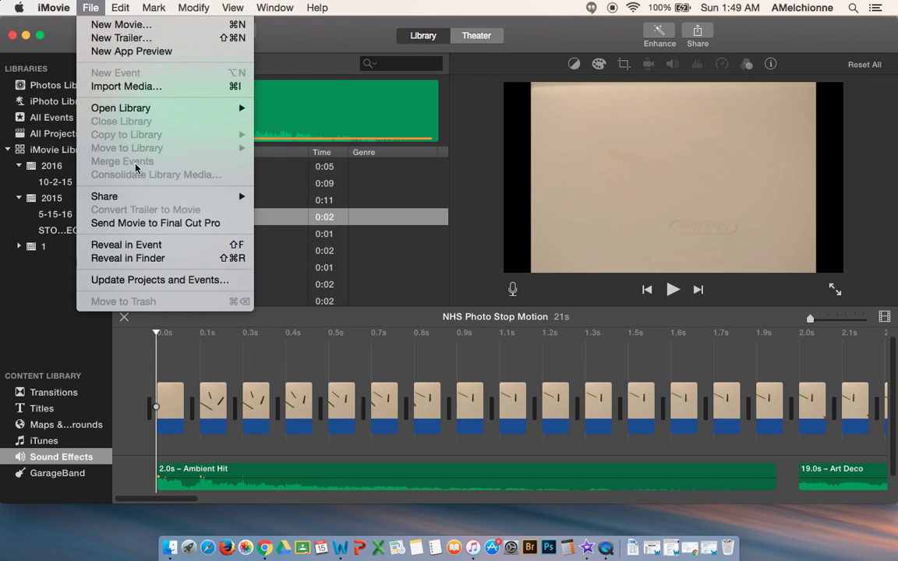
{"action": "mouse_move", "coordinate": [101, 196]}
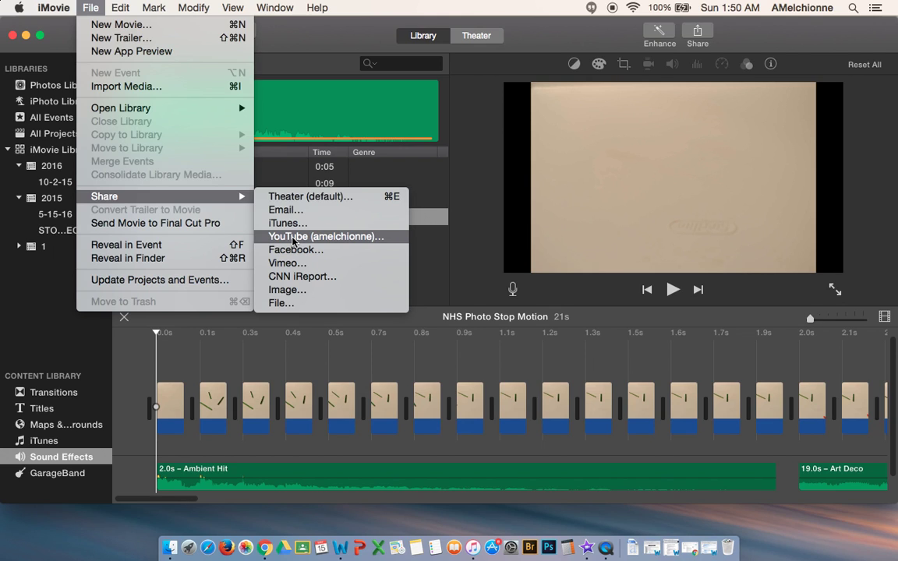
{"action": "mouse_move", "coordinate": [54, 8]}
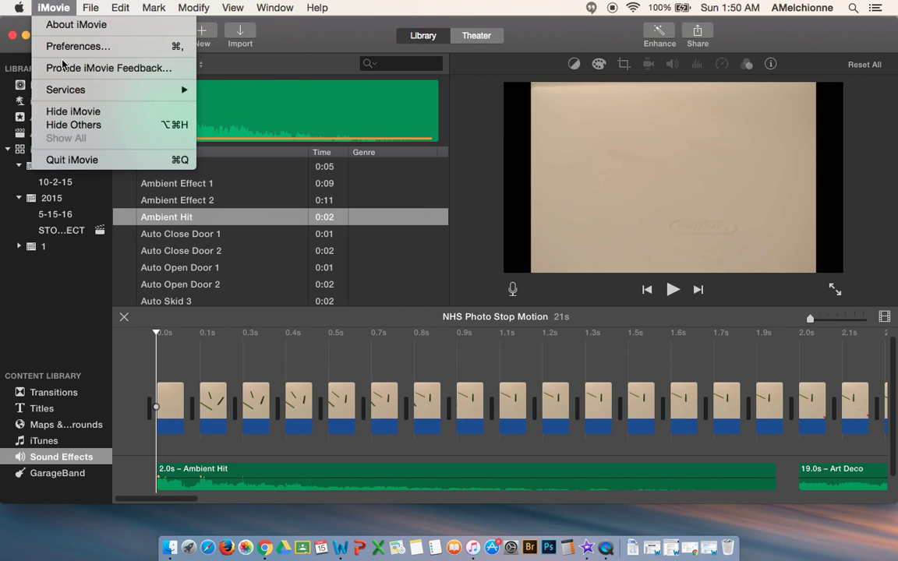
{"action": "left_click", "coordinate": [268, 549]}
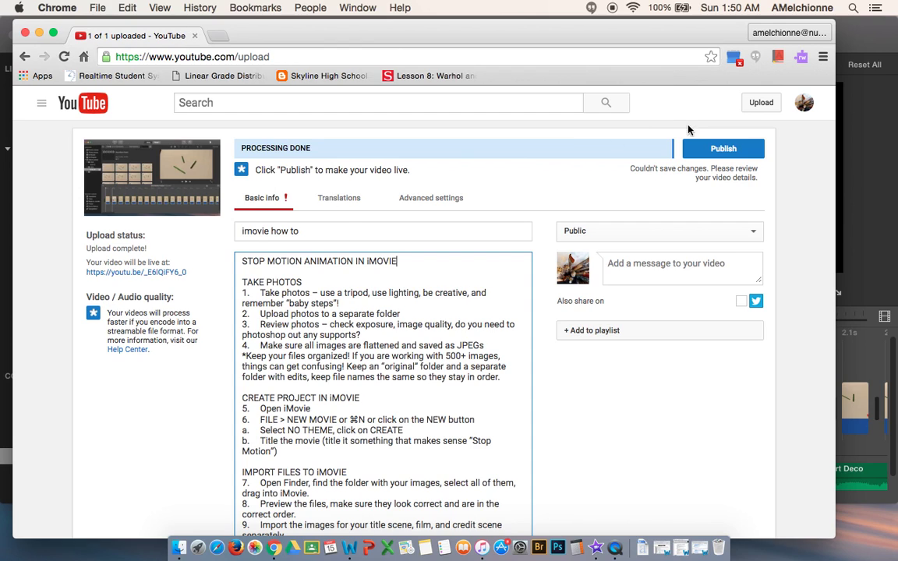
Step: Finish editing the YouTube video description and review the upload details page
{"action": "left_click", "coordinate": [711, 153]}
{"action": "scroll", "coordinate": [550, 345], "scroll_direction": "down", "scroll_amount": 5}
{"action": "scroll", "coordinate": [549, 344], "scroll_direction": "up", "scroll_amount": 3}
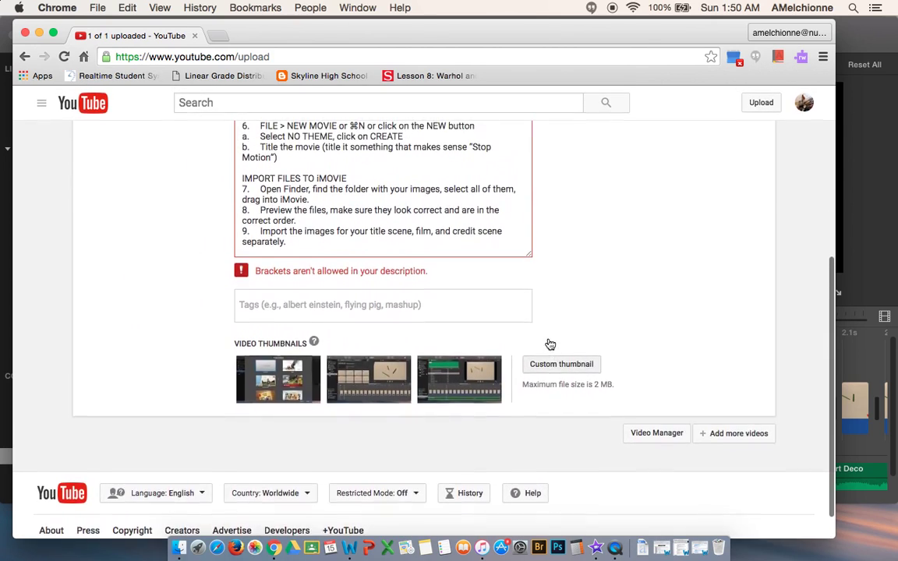
{"action": "scroll", "coordinate": [550, 344], "scroll_direction": "up", "scroll_amount": 3}
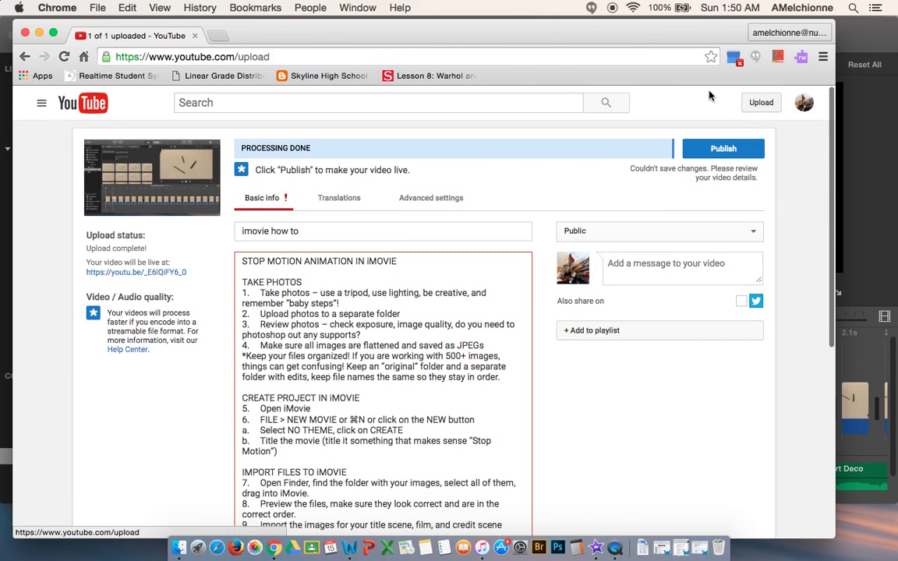
{"action": "left_click", "coordinate": [218, 35]}
Step: Load foliohd.com and choose to add a video by link to My Gallery
{"action": "type", "text": "folio"}
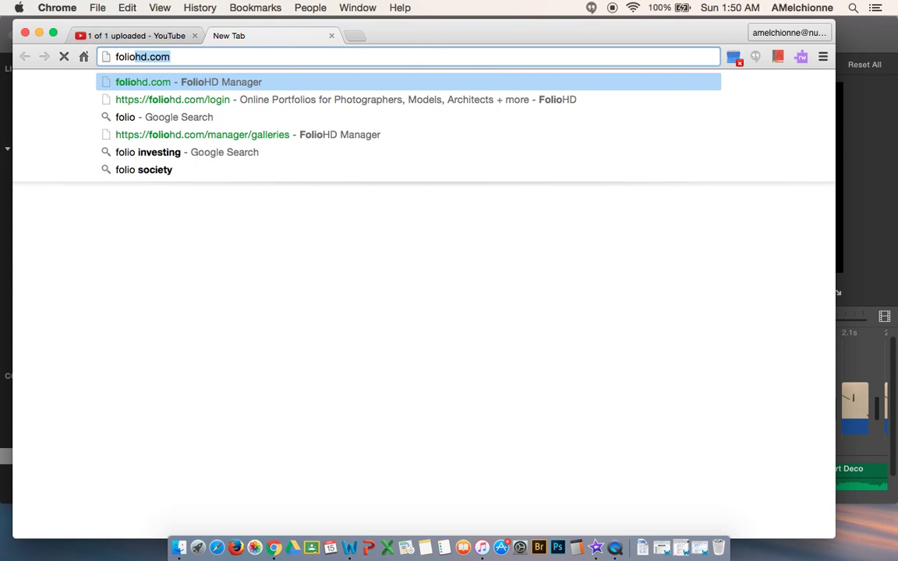
{"action": "key", "text": "Return"}
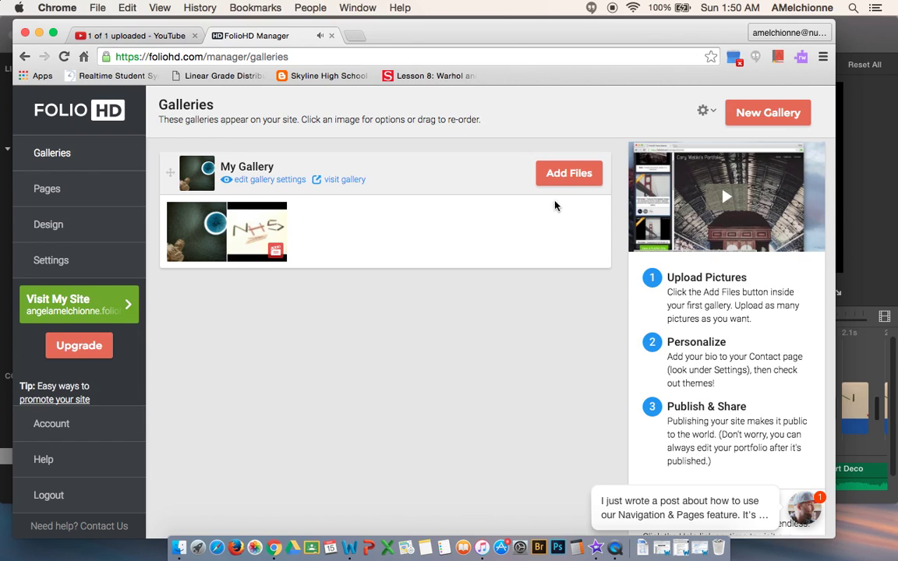
{"action": "left_click", "coordinate": [578, 178]}
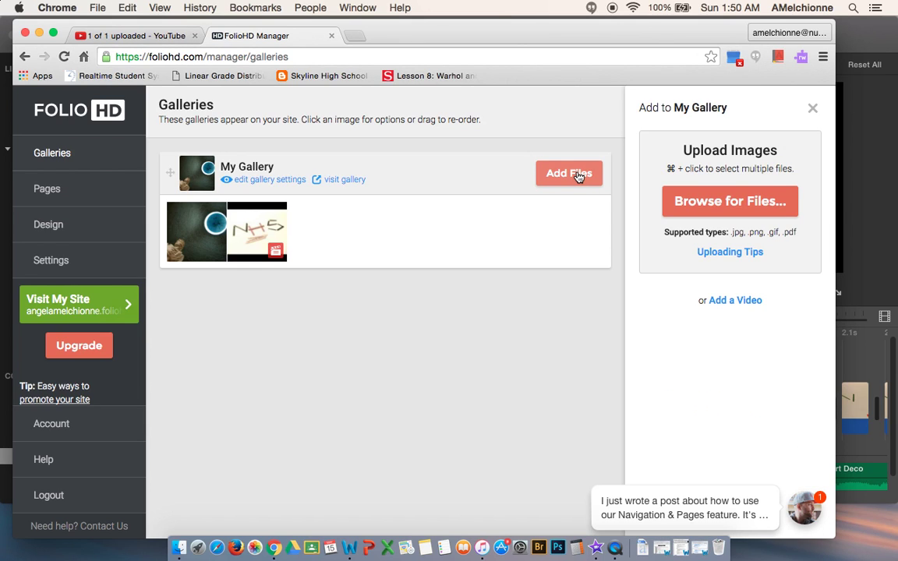
{"action": "left_click", "coordinate": [729, 301]}
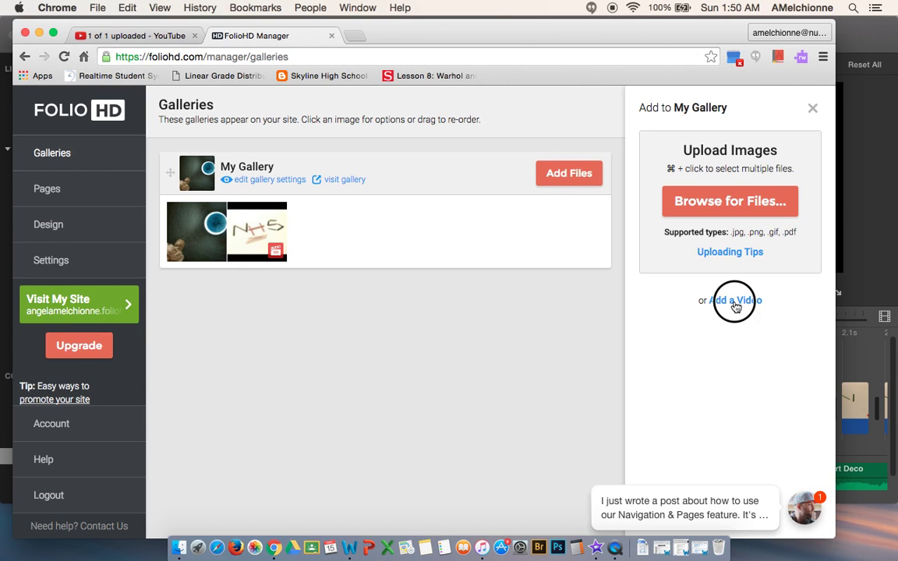
{"action": "left_click", "coordinate": [720, 337]}
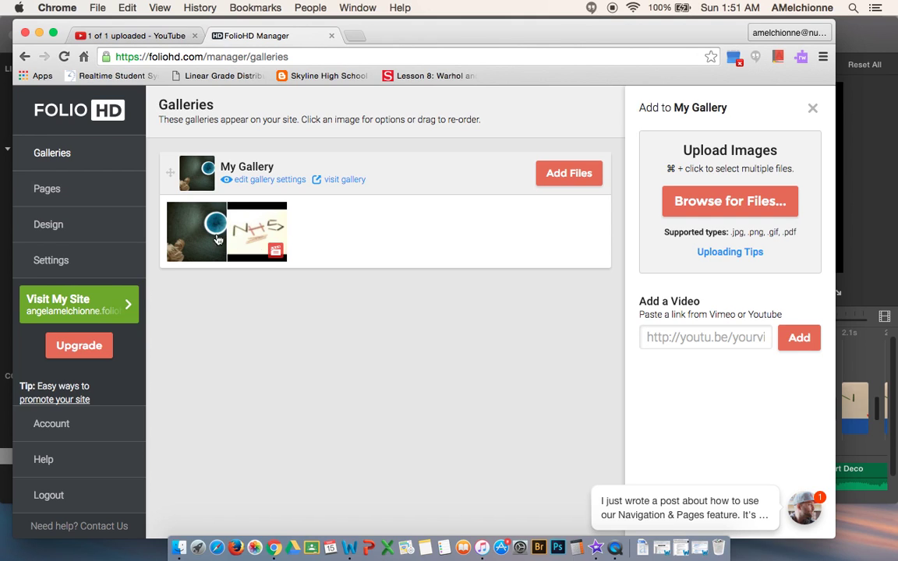
Step: Visit the public FolioHD site and play the Stop Motion Project video in My Gallery
{"action": "left_click", "coordinate": [75, 311]}
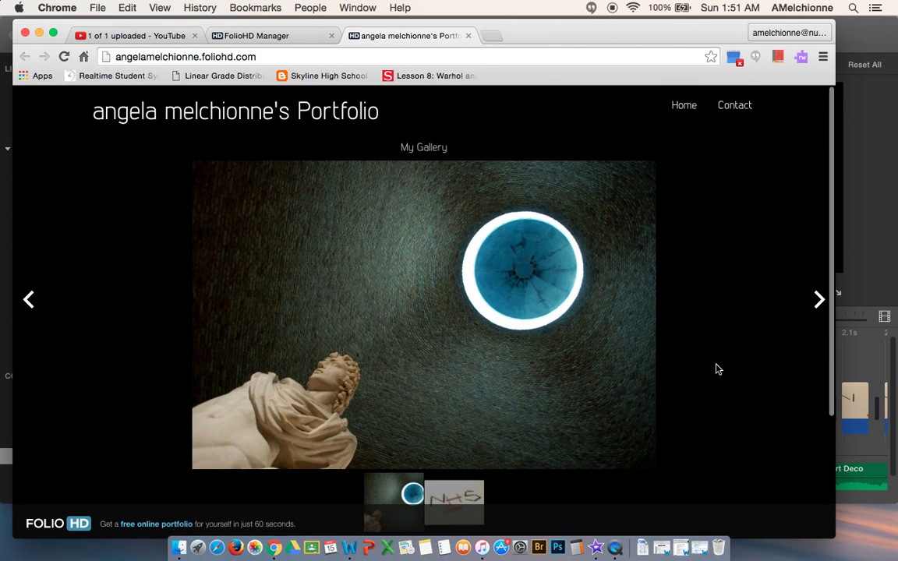
{"action": "left_click", "coordinate": [815, 304]}
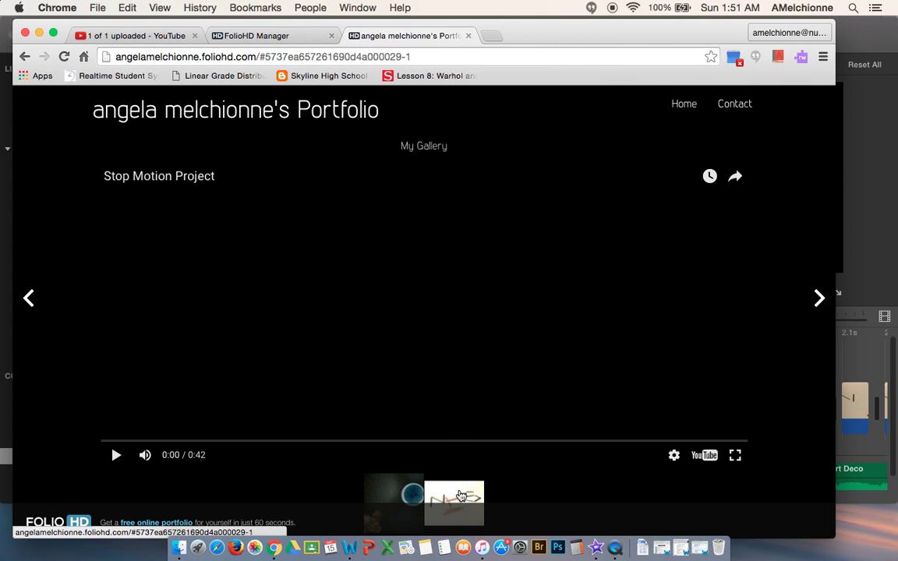
{"action": "left_click", "coordinate": [115, 456]}
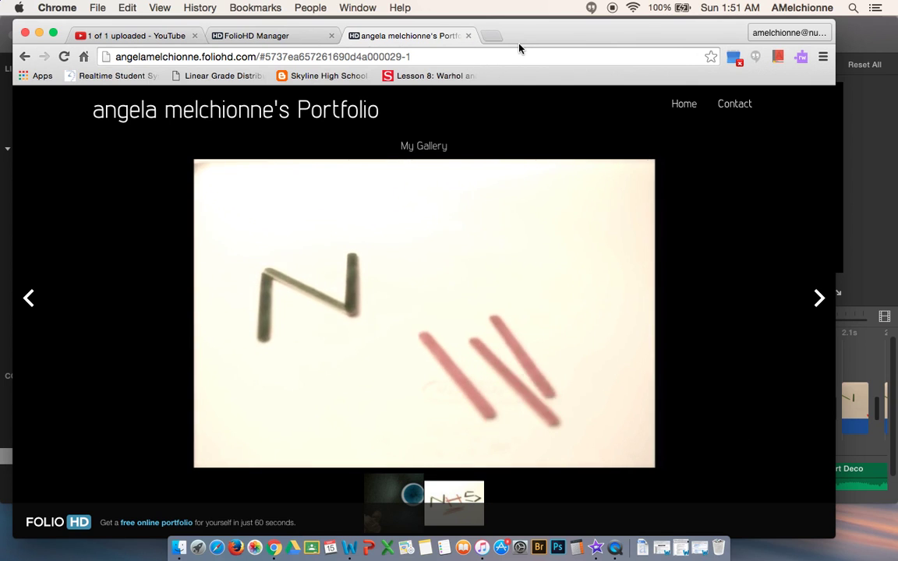
{"action": "left_click", "coordinate": [40, 33]}
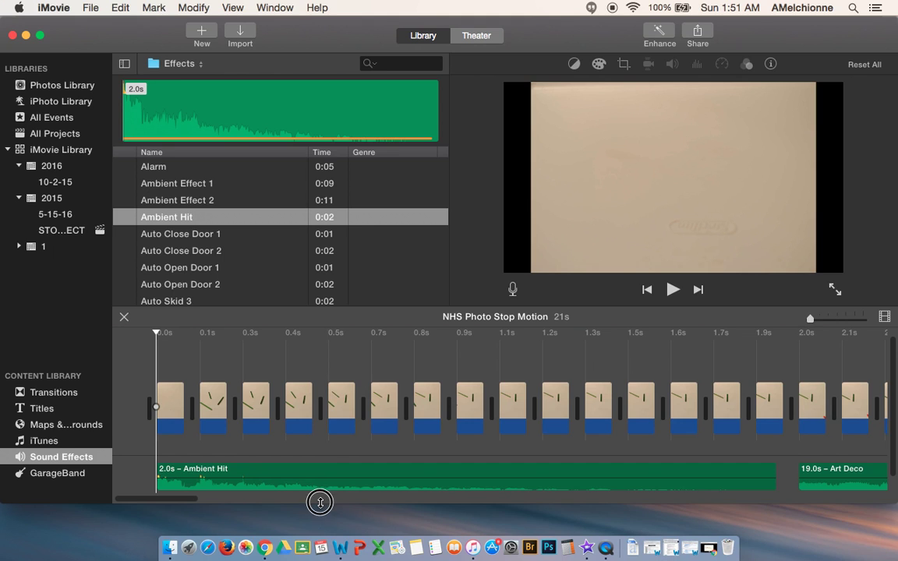
Step: Make the iMovie window taller, select Ambient Hit in Sound Effects, and reposition the window slightly
{"action": "left_click_drag", "start_coordinate": [321, 502], "coordinate": [318, 526]}
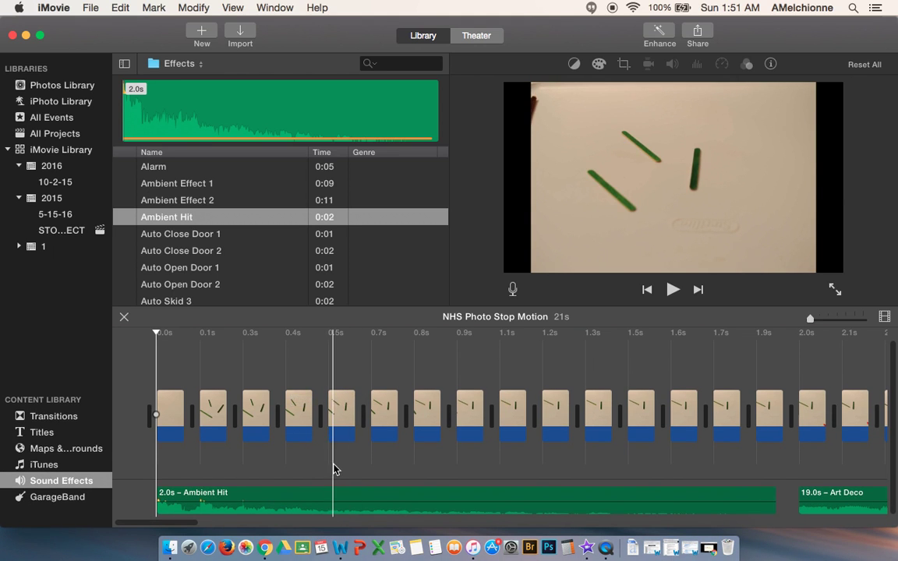
{"action": "scroll", "coordinate": [333, 468], "scroll_direction": "right", "scroll_amount": 10}
{"action": "scroll", "coordinate": [334, 468], "scroll_direction": "left", "scroll_amount": 10}
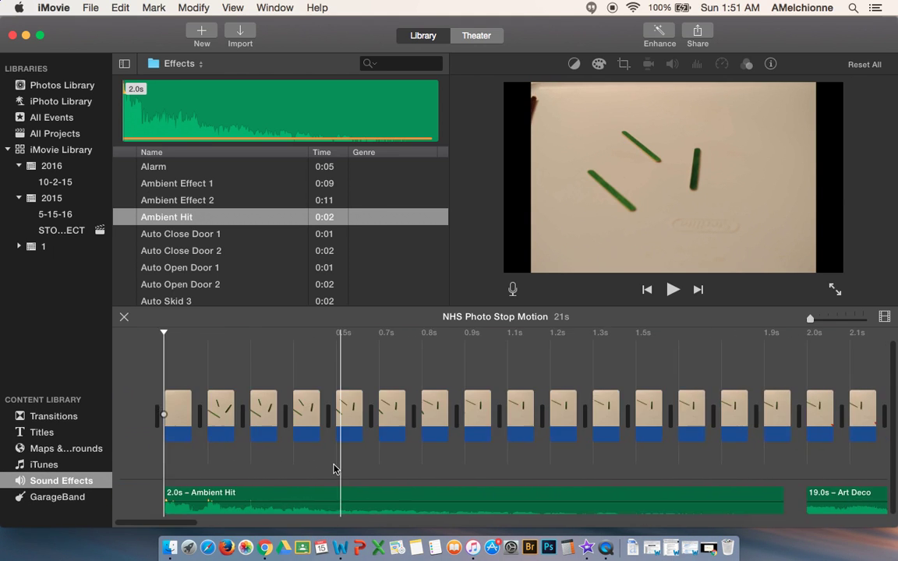
{"action": "left_click", "coordinate": [203, 127]}
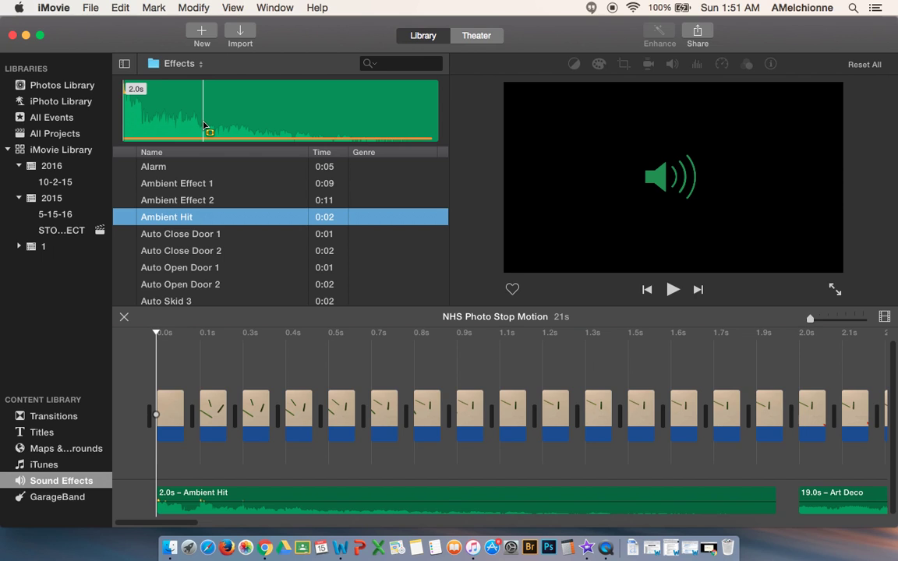
{"action": "left_click_drag", "start_coordinate": [81, 36], "coordinate": [83, 40]}
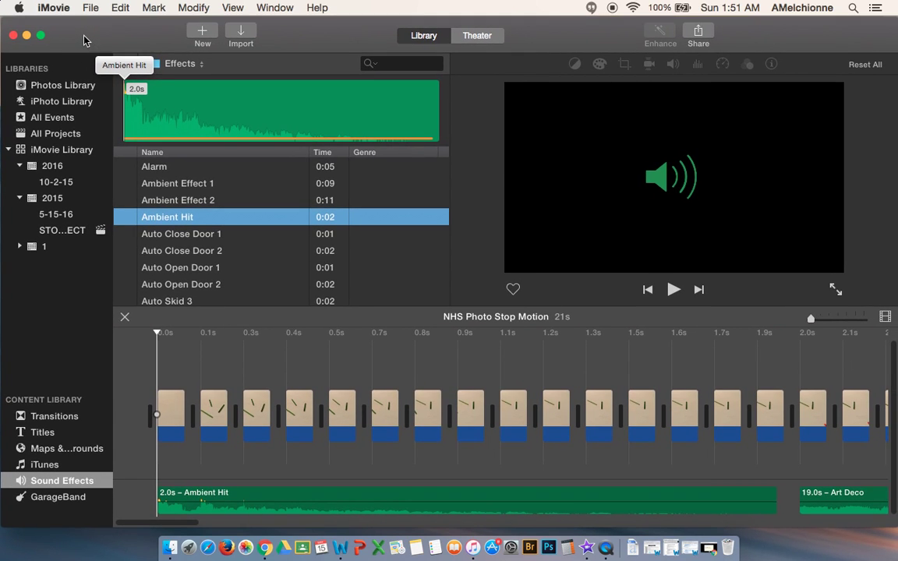